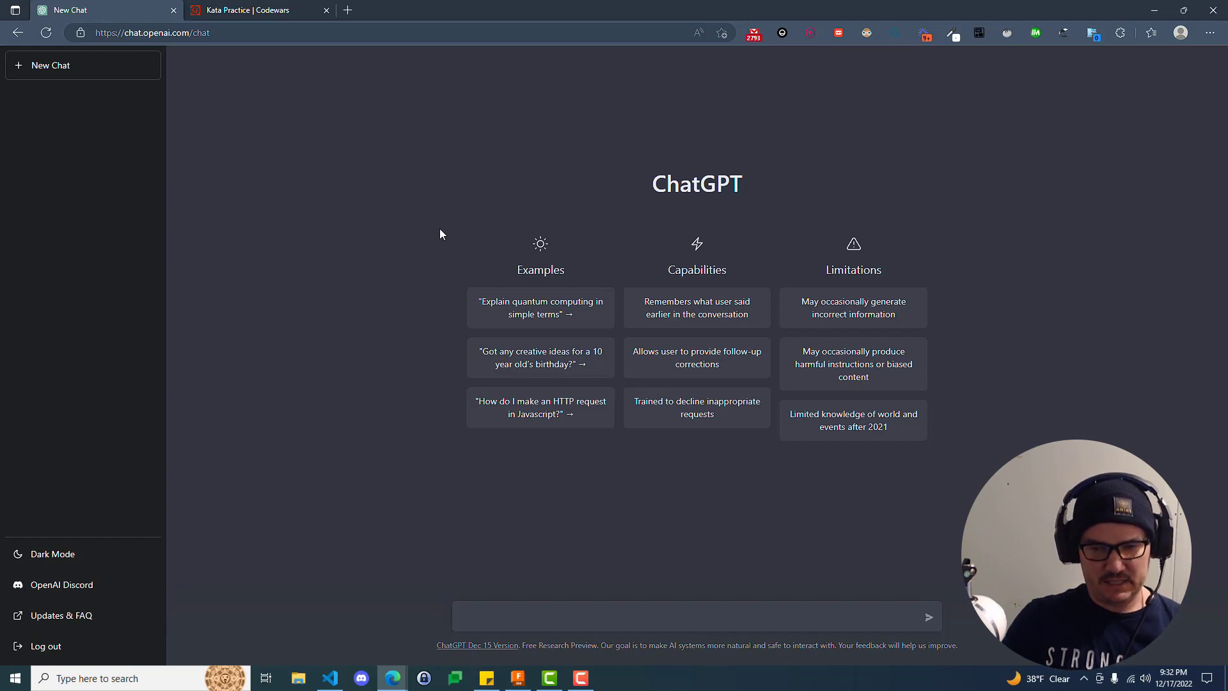
- Review the kata's four failing sample tests, open a fresh ChatGPT chat, then return to Codewars
click(241, 11)
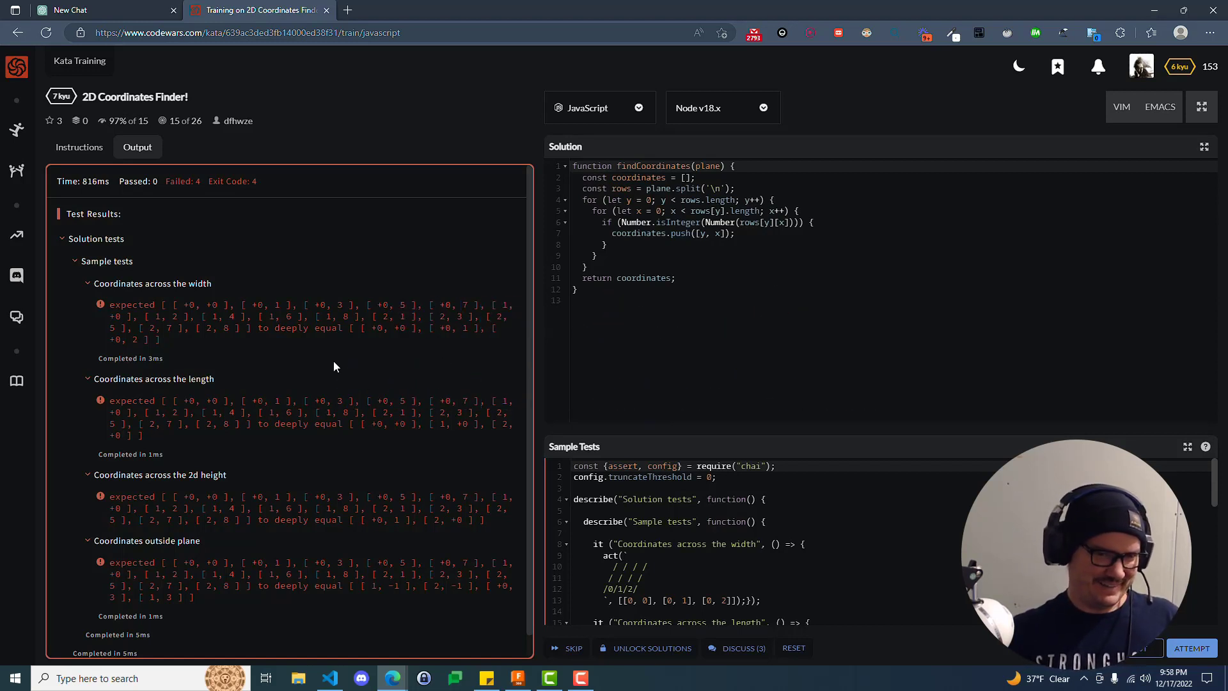
scroll(334, 365, down, 1)
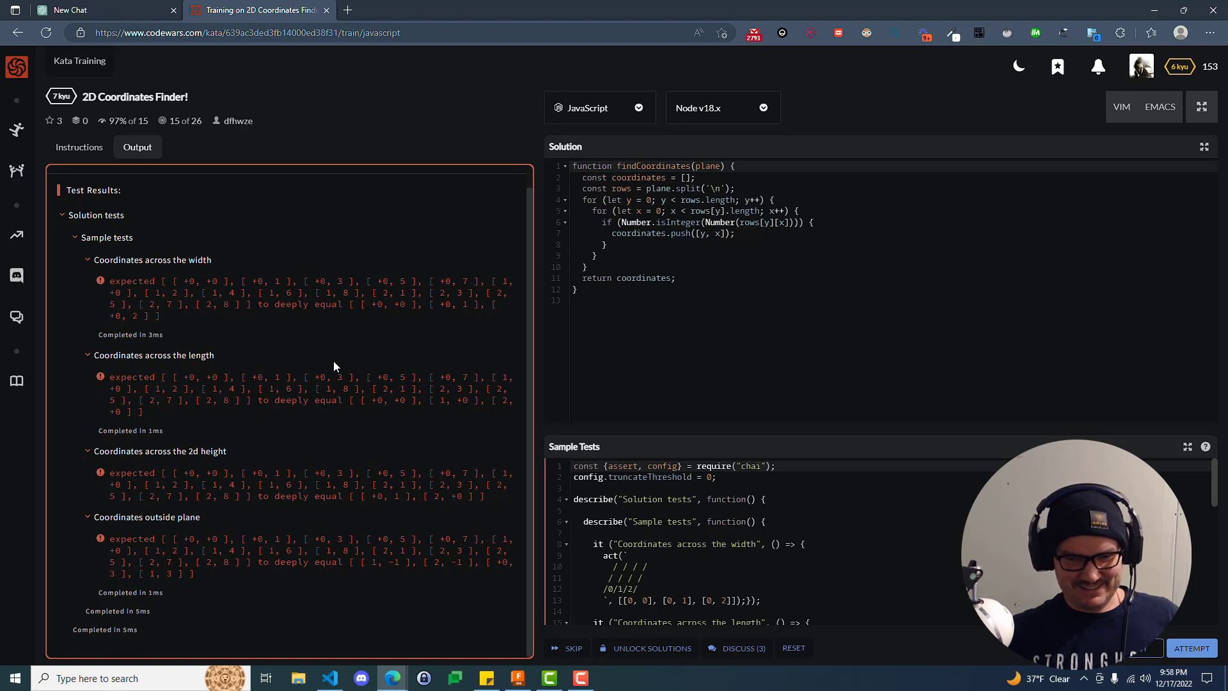
click(134, 10)
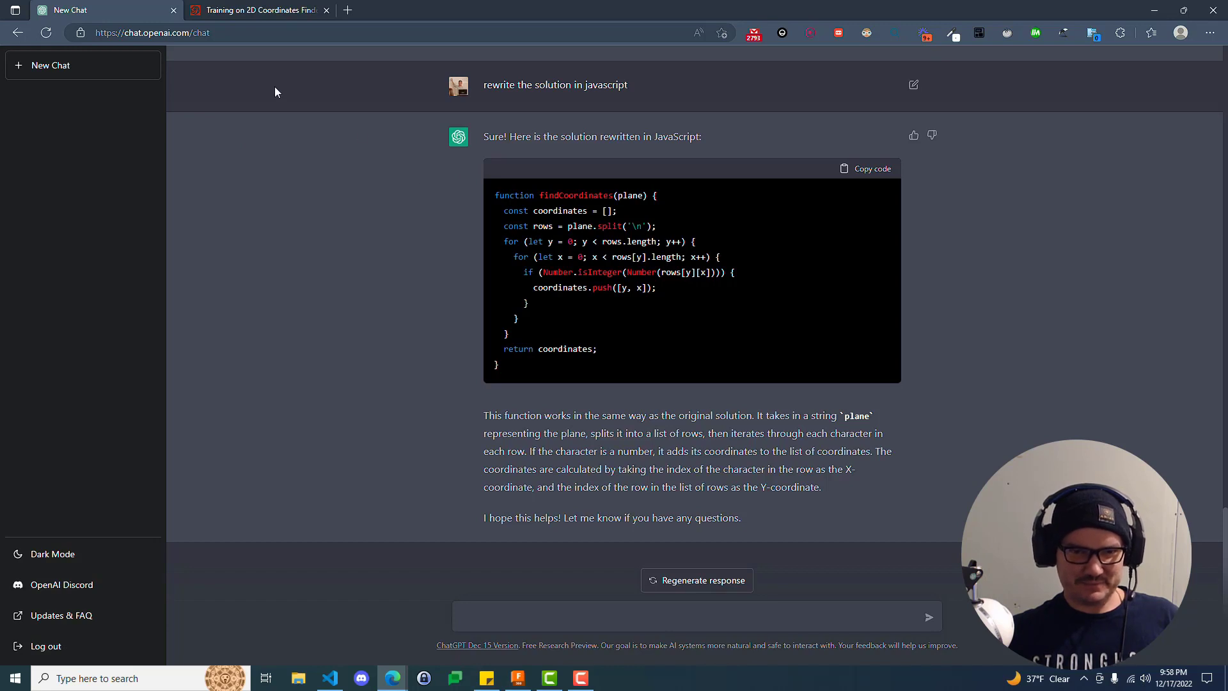
click(90, 72)
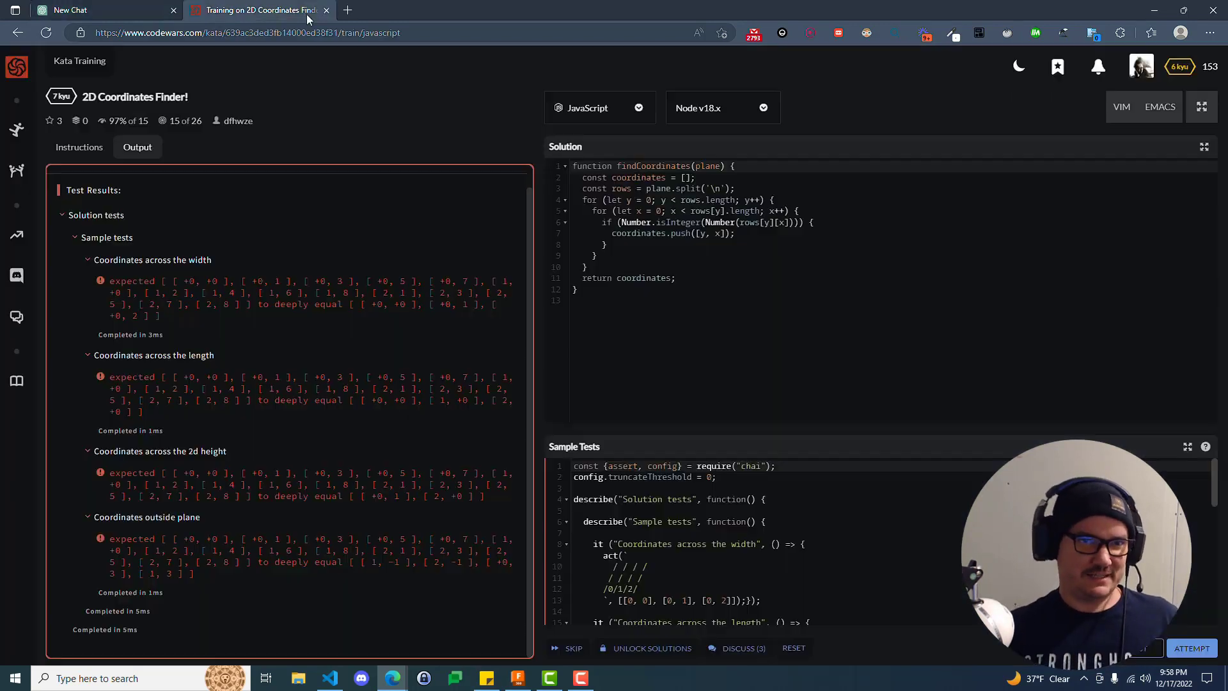
click(259, 10)
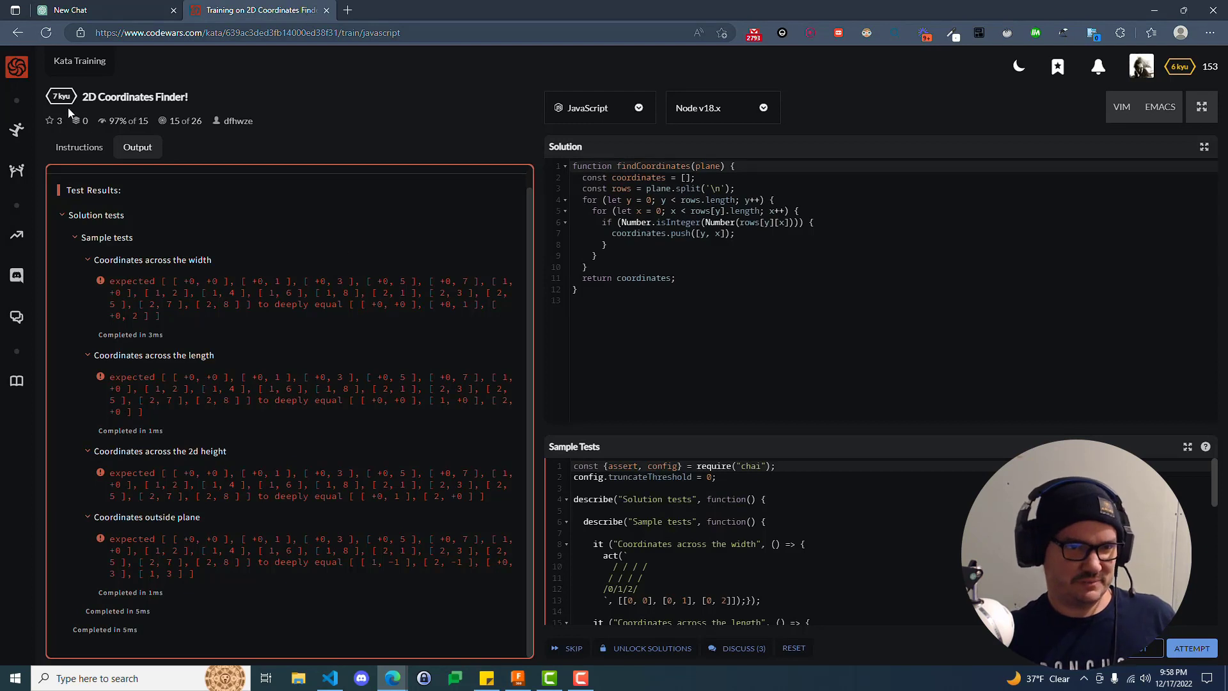
- In ChatGPT, draft a request for a JavaScript function returning the anagrams from an array of strings
mouse_move(71, 132)
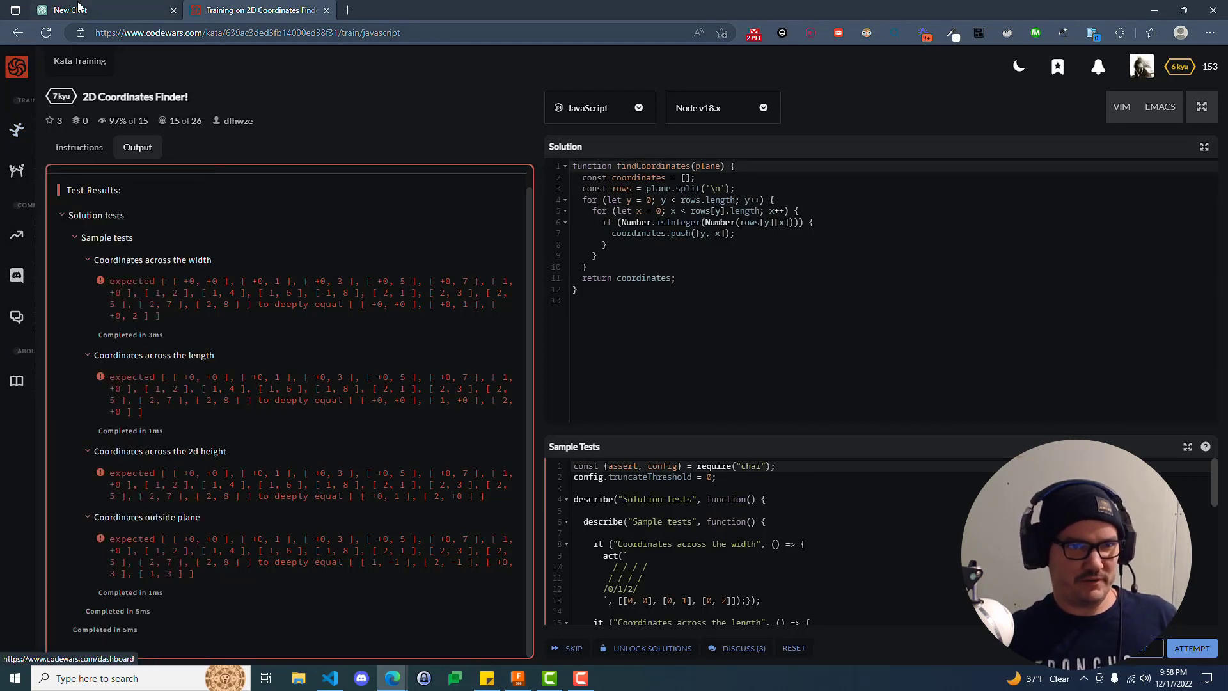
key(ctrl+Tab)
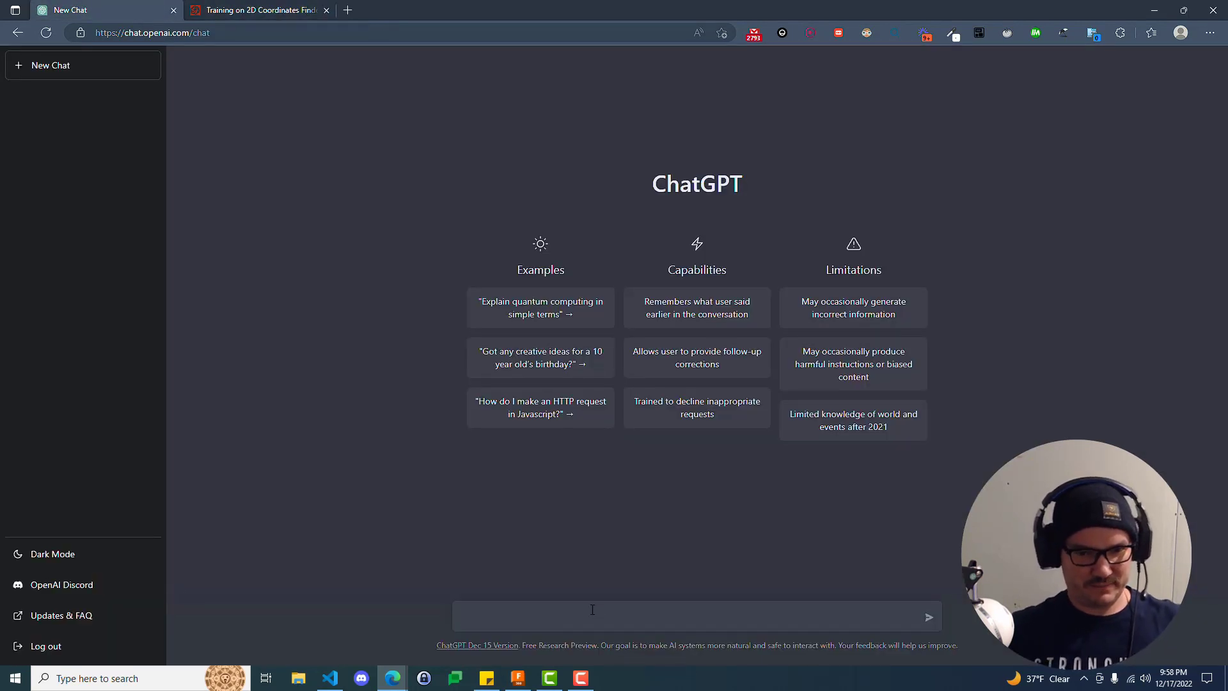
text(w)
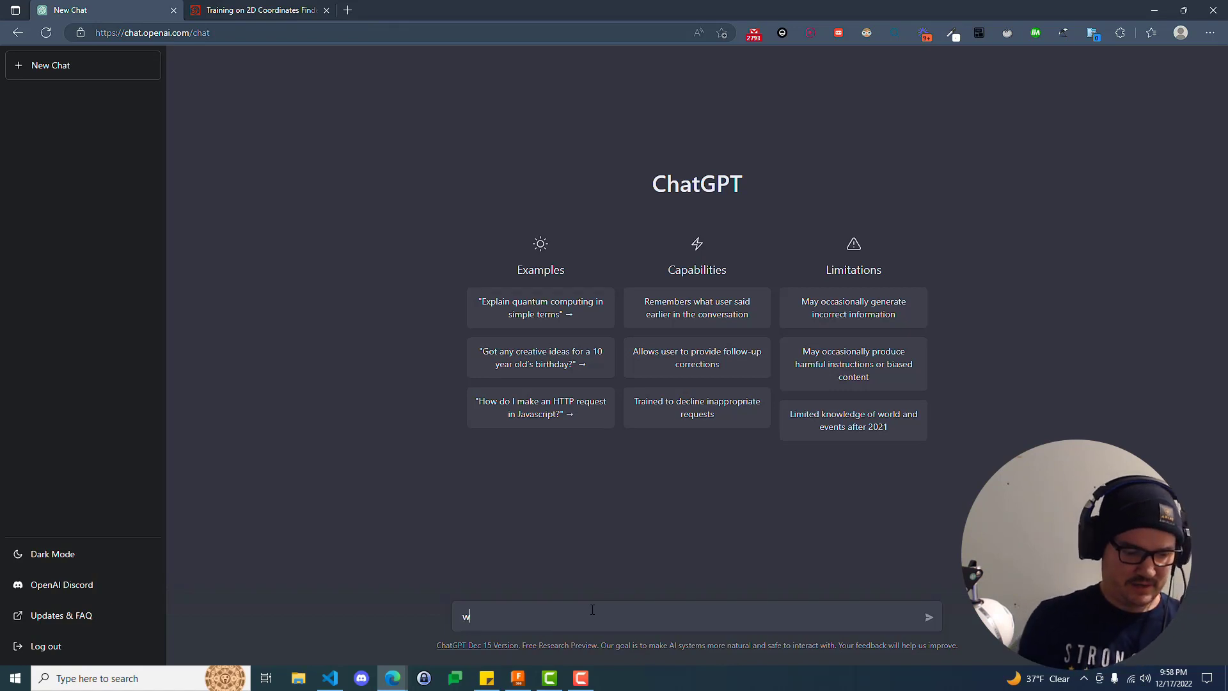
text(rite a function)
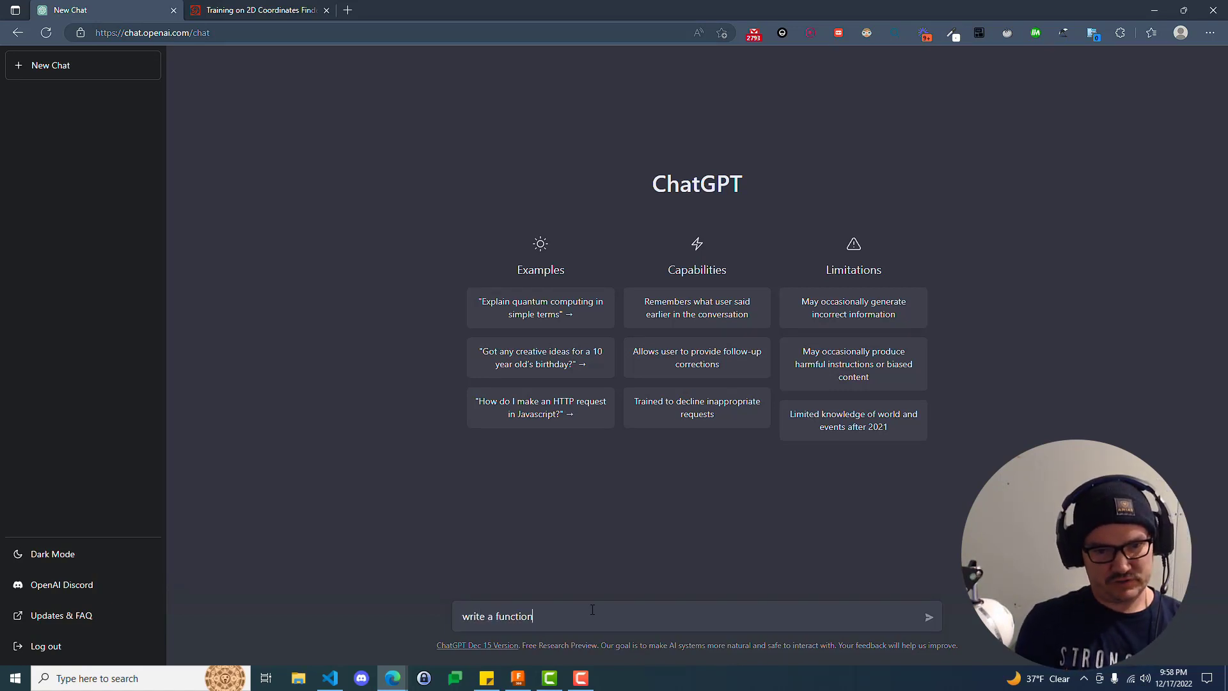
text( in javascript th)
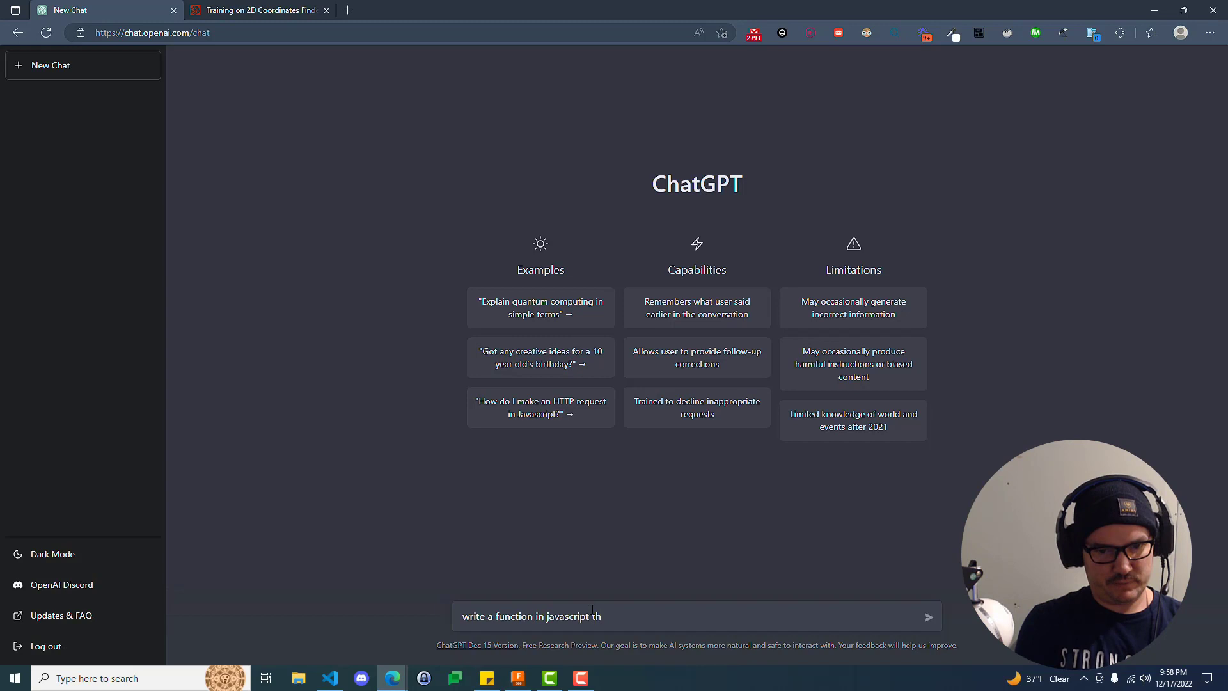
text(at takes an)
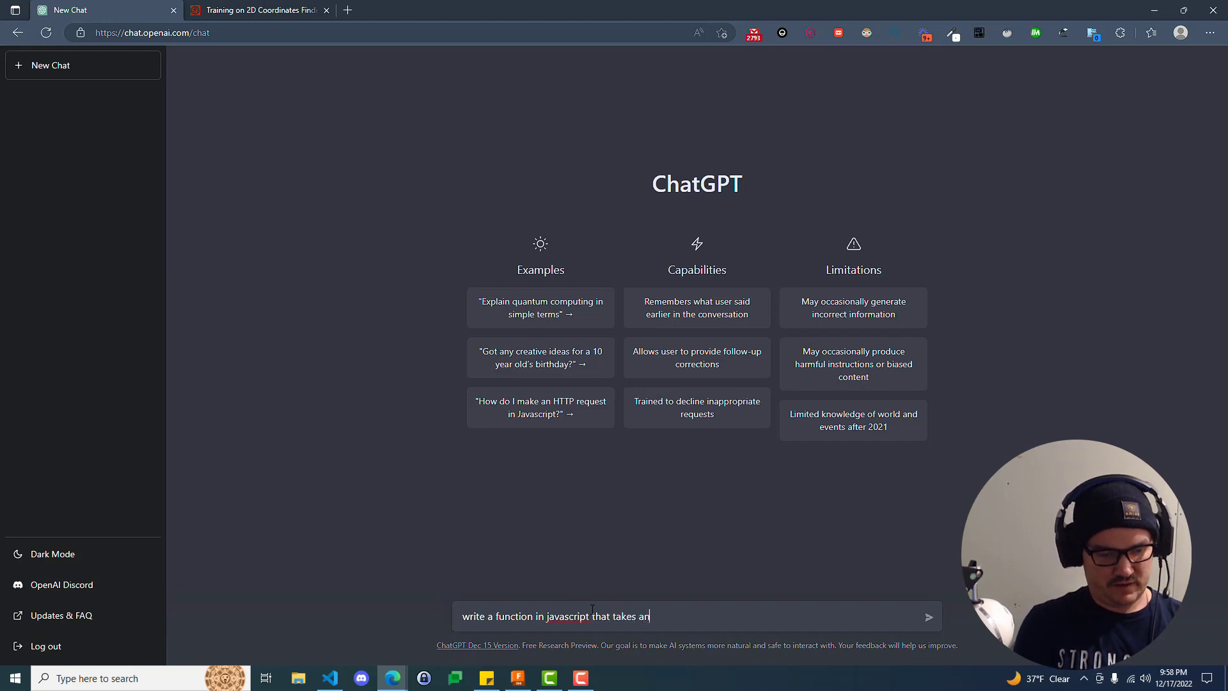
text( array of string)
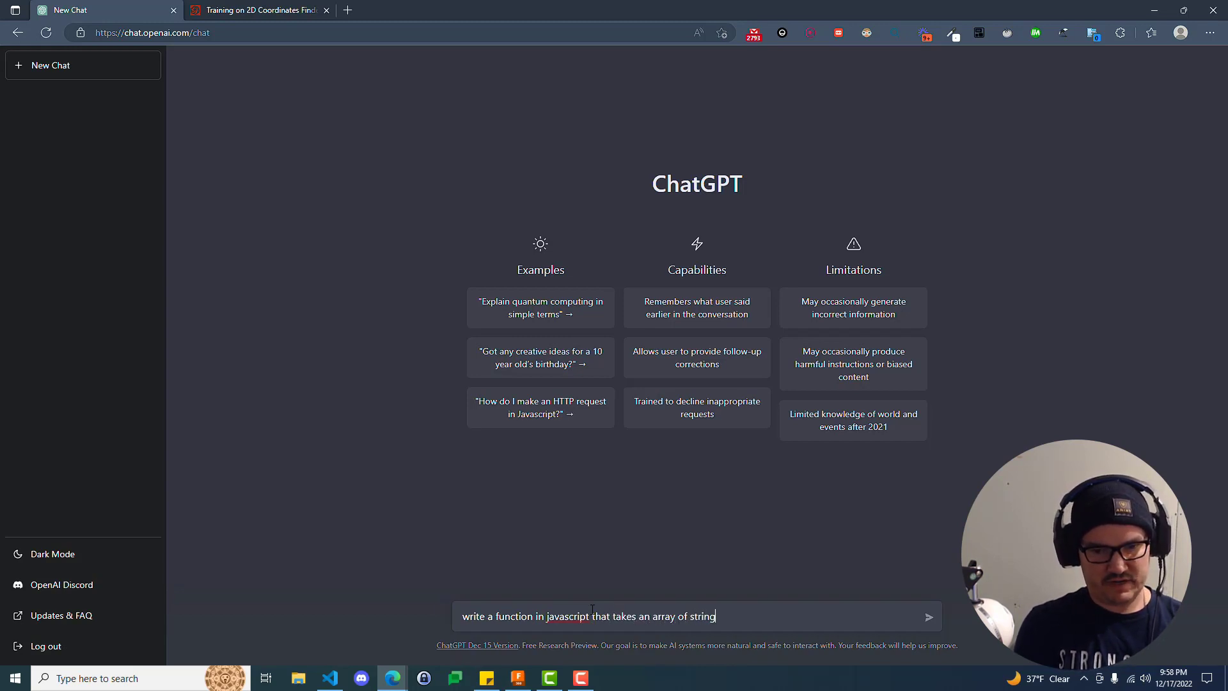
text(s and returns )
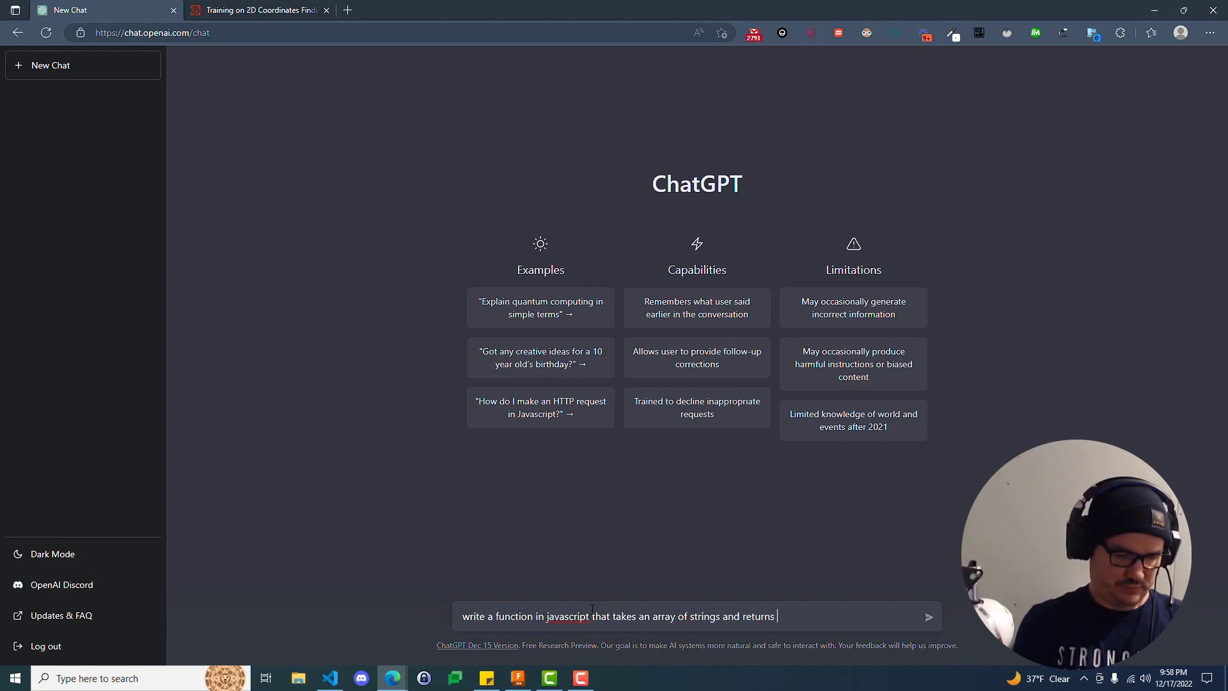
text(a new arr)
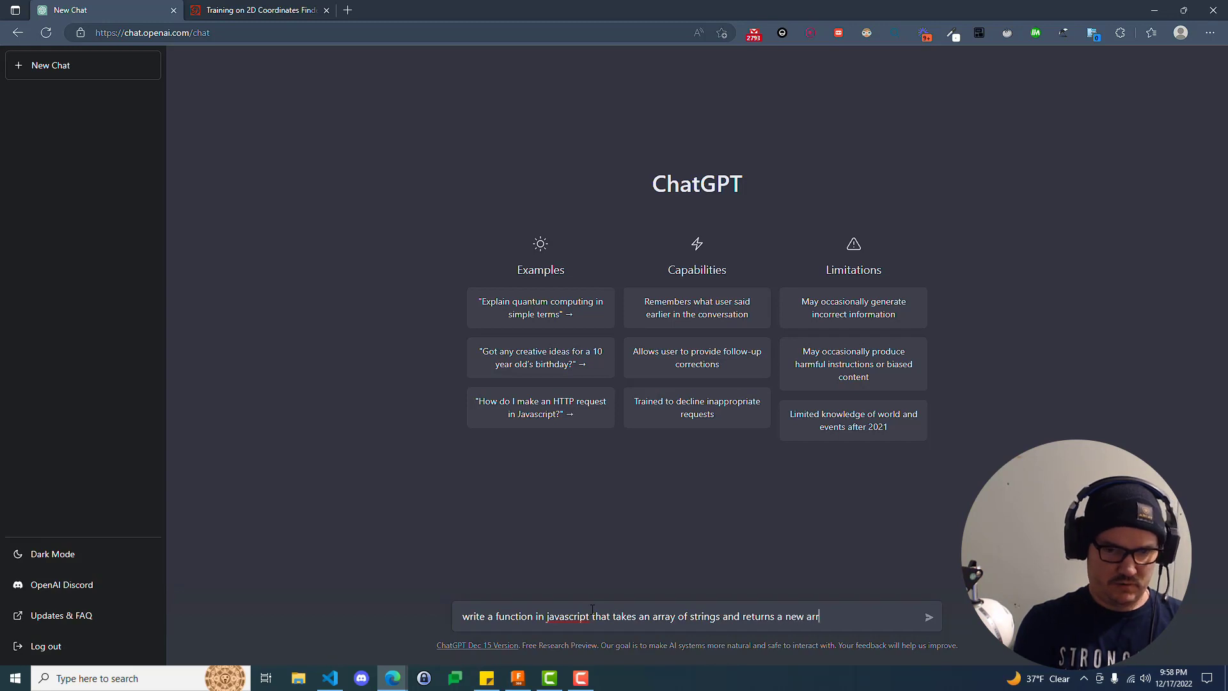
text(ay with any s)
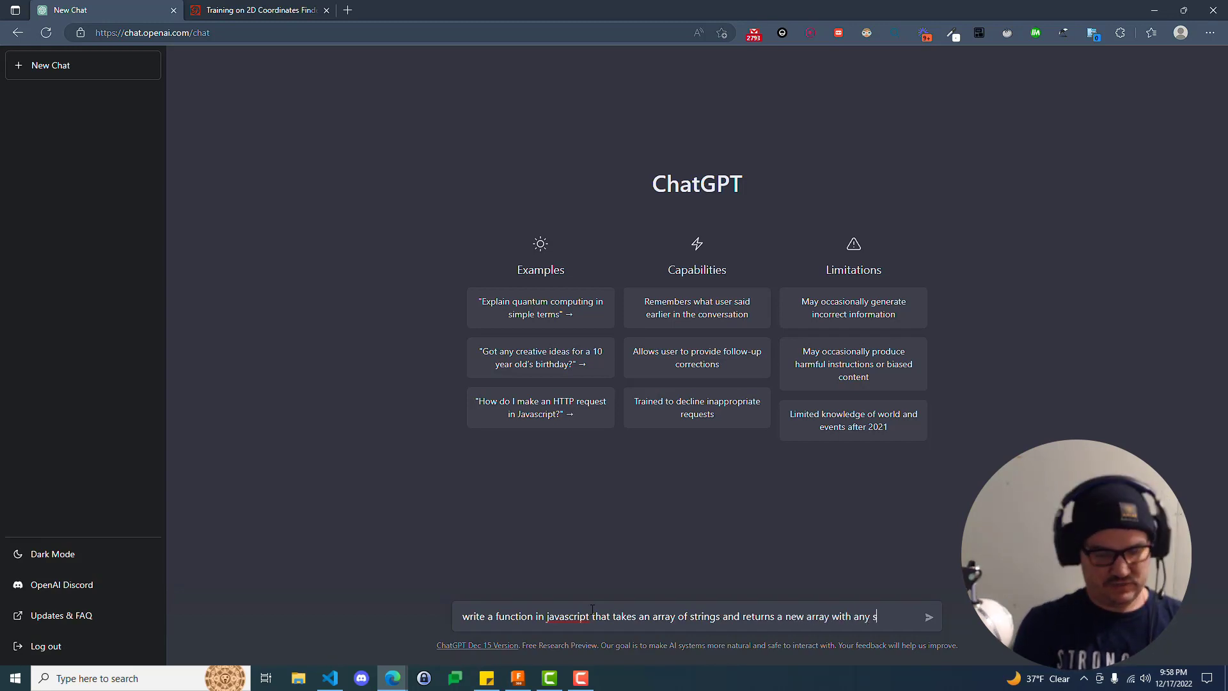
text(trings that are )
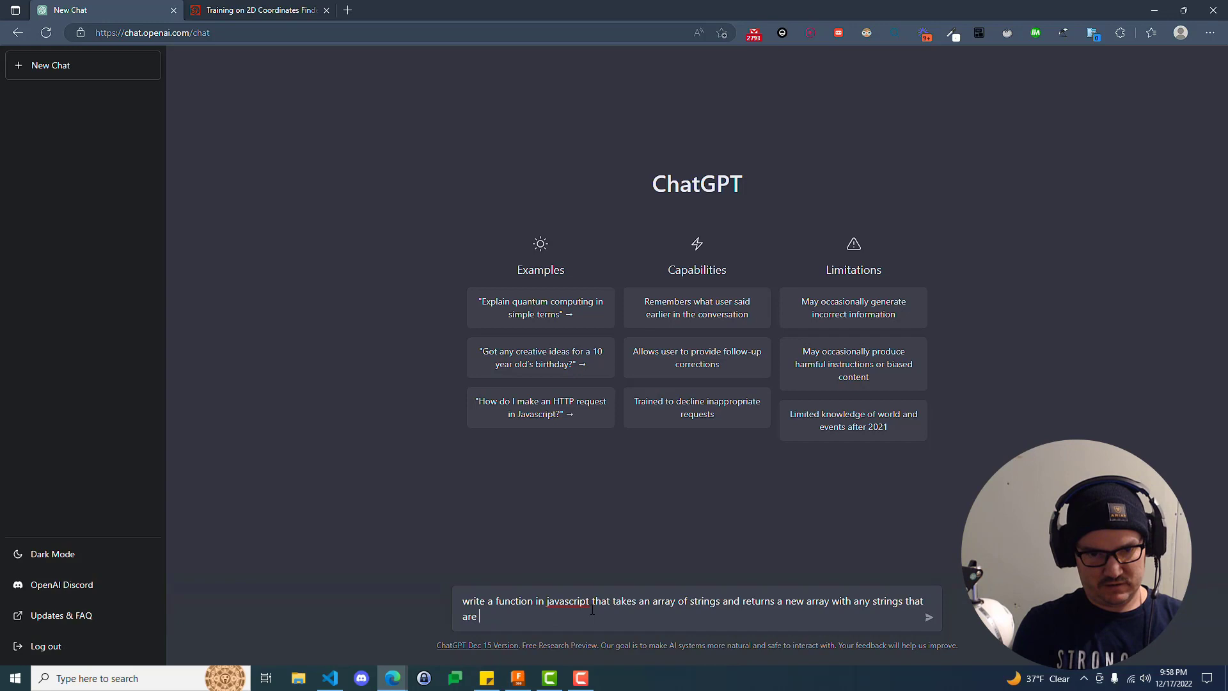
text(an)
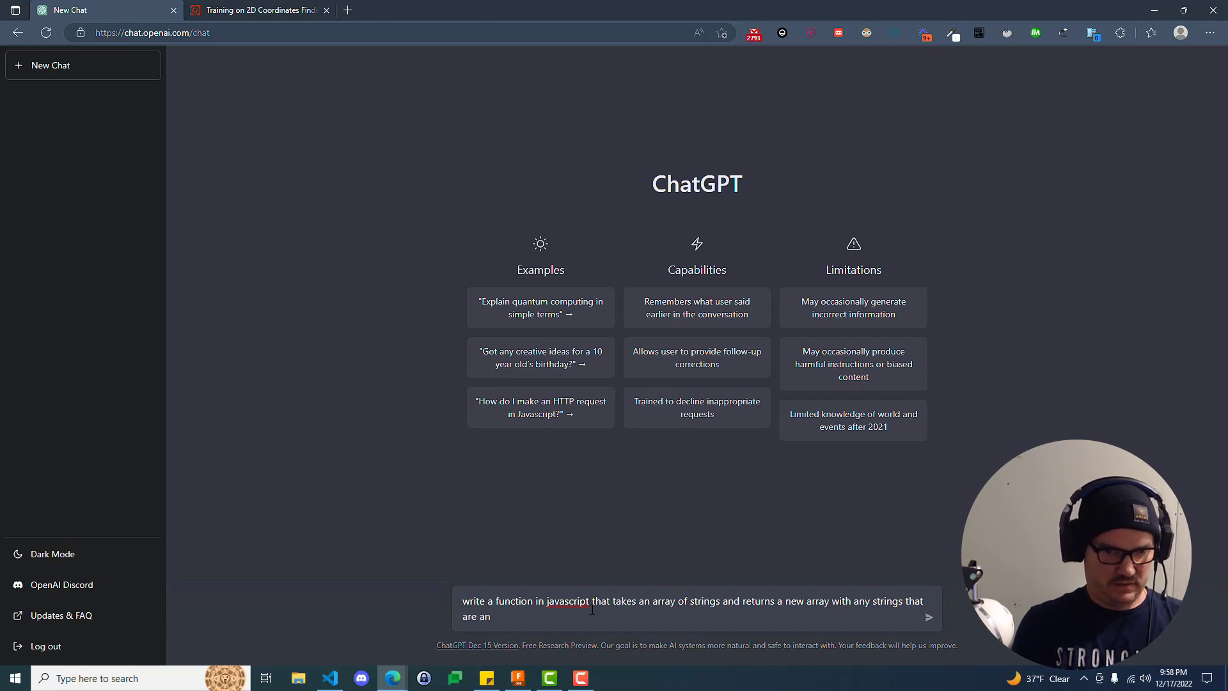
text( anagram)
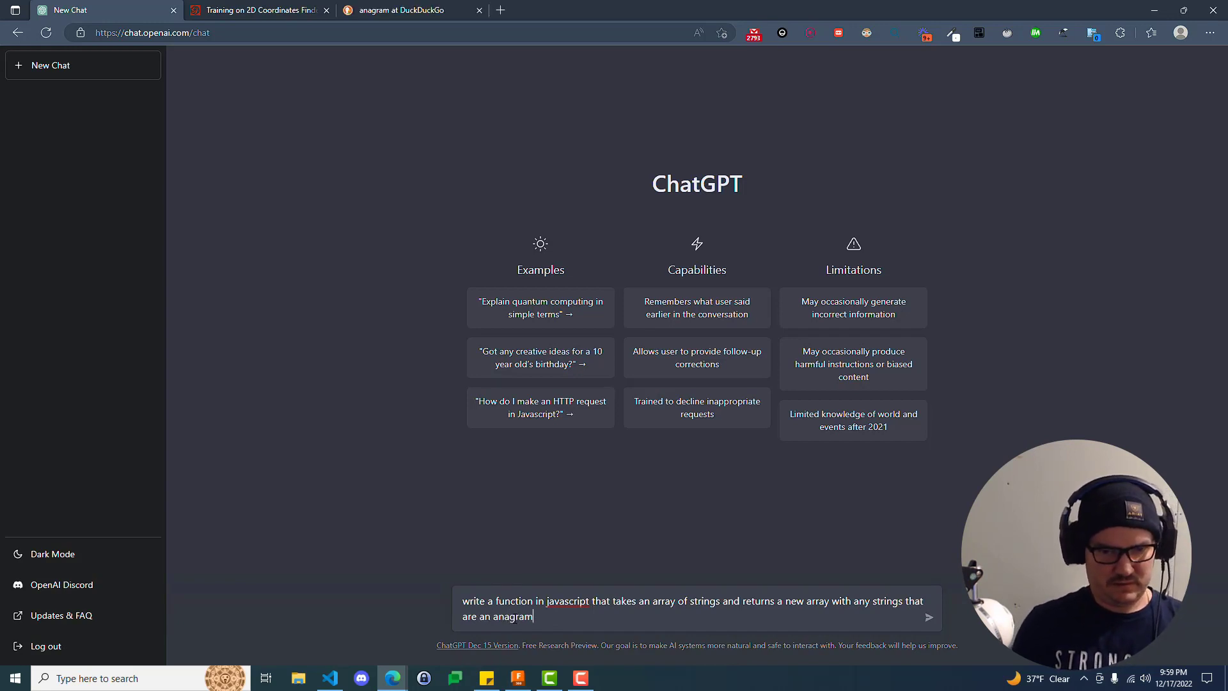
- Send the anagram-function request to ChatGPT
key(Return)
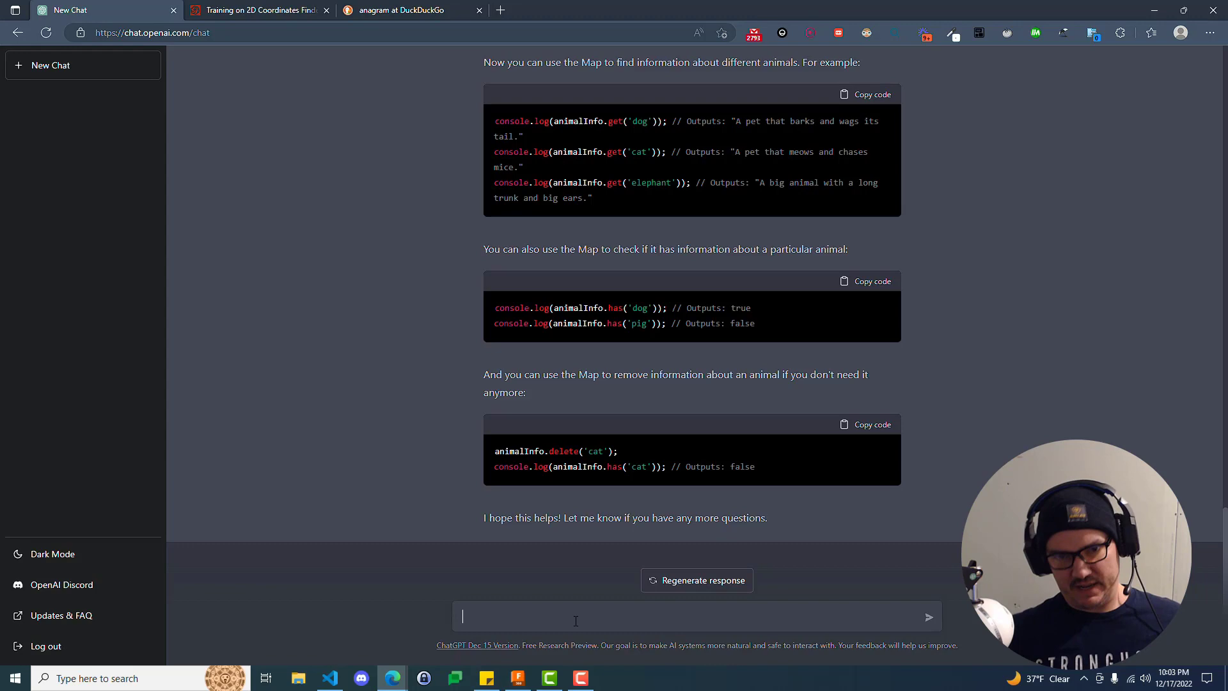
scroll(516, 452, up, 15)
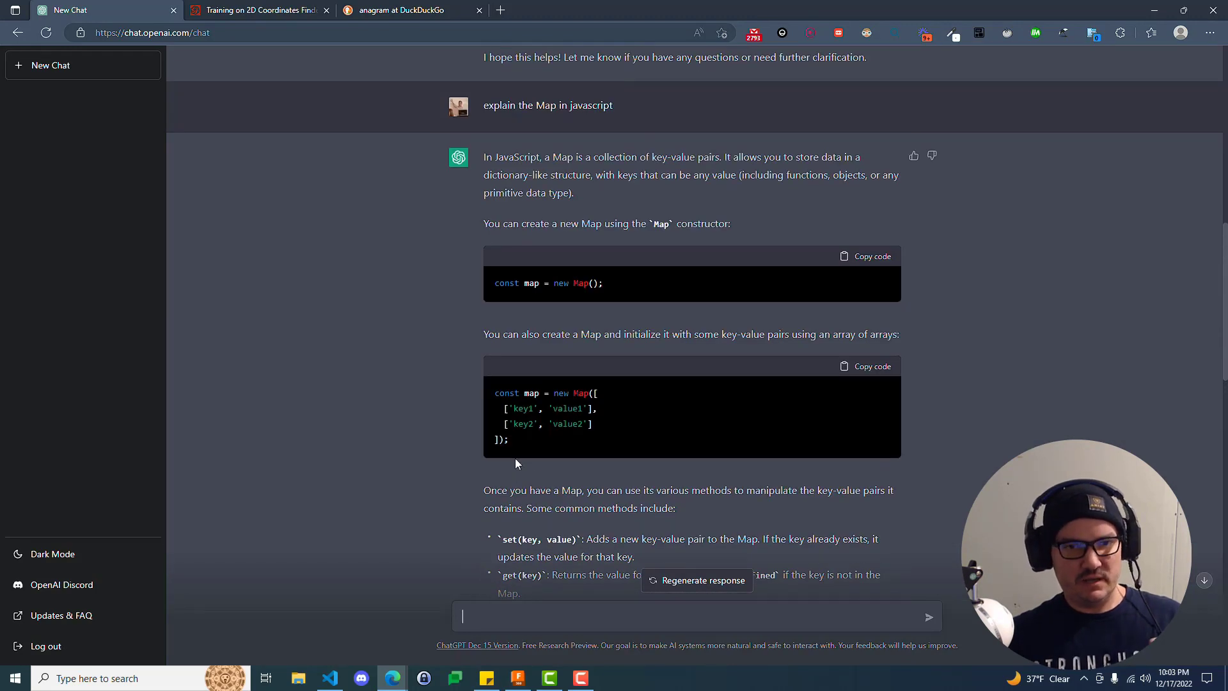
scroll(515, 458, up, 10)
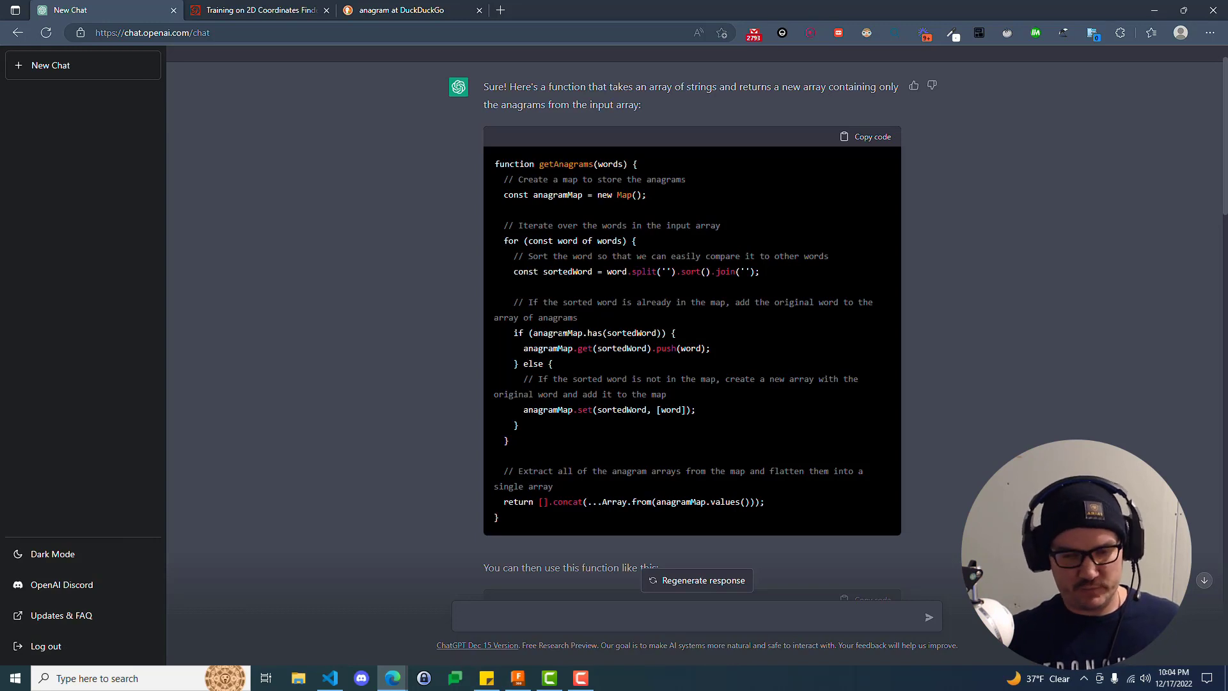
scroll(310, 259, down, 20)
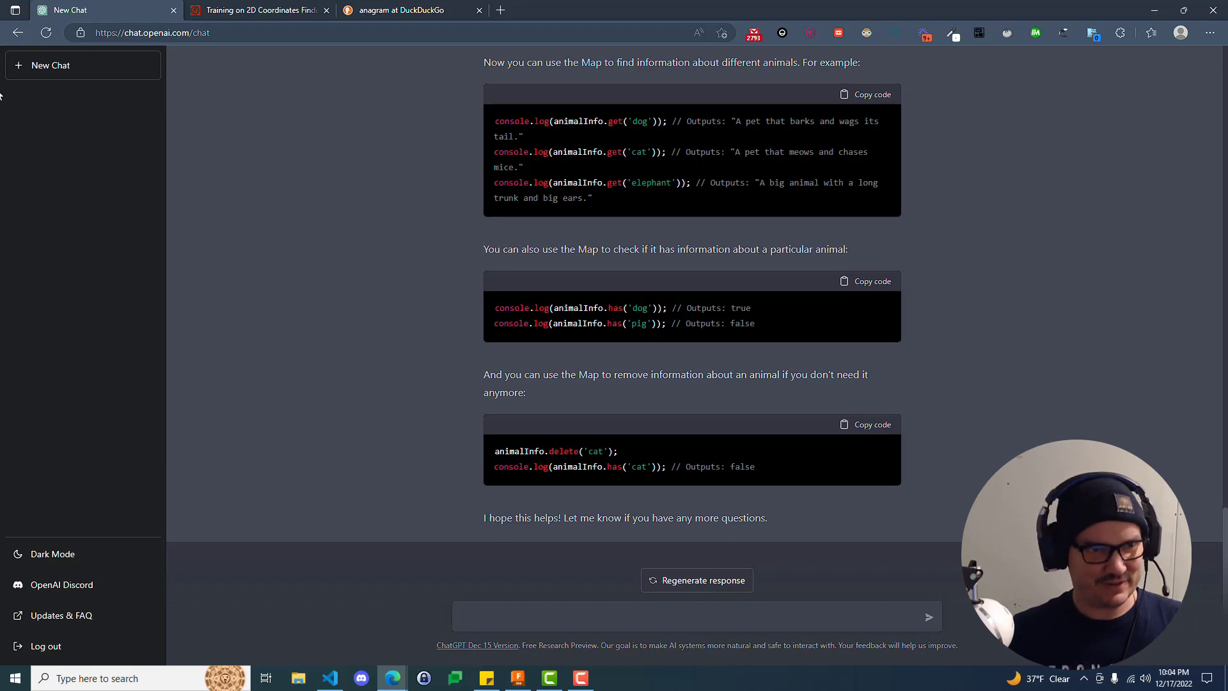
- In a new chat, ask for a study outline for learning web components
click(51, 66)
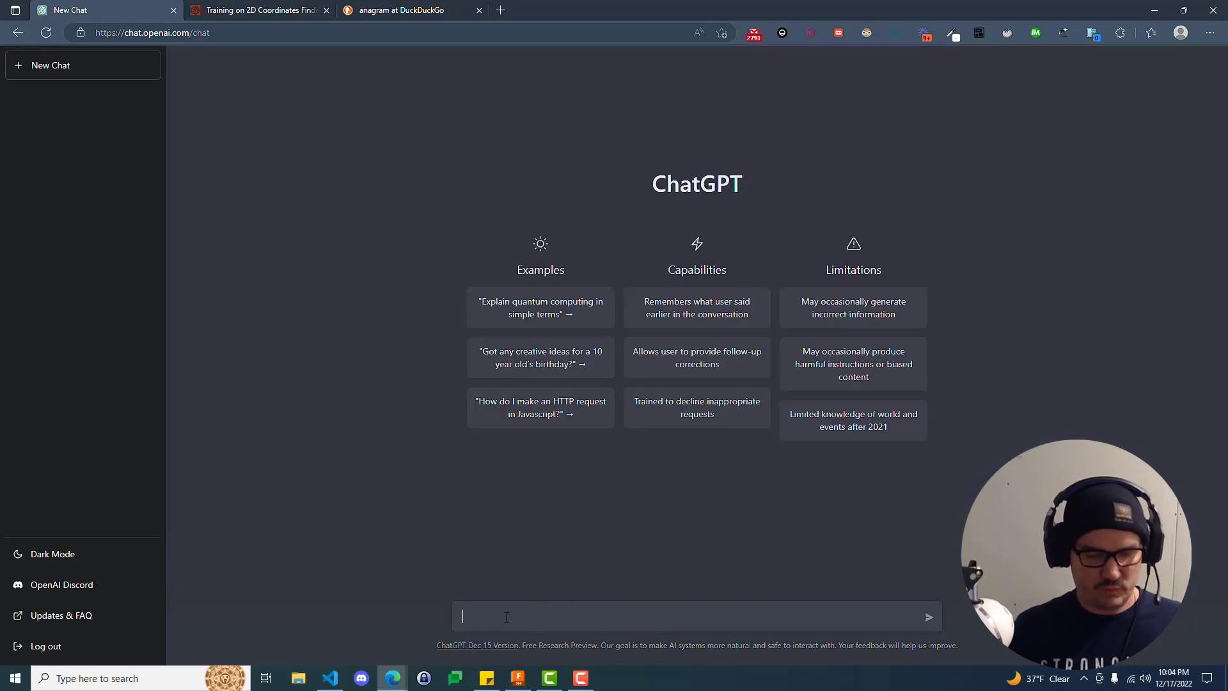
text(write an)
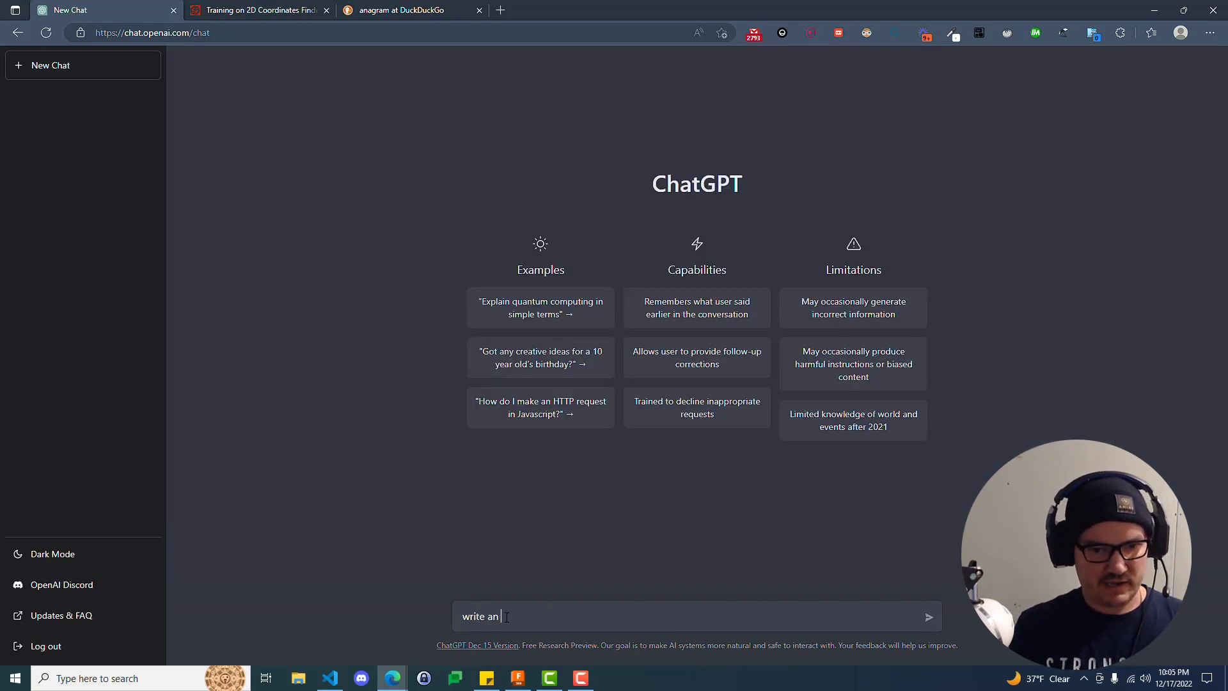
key(BackSpace)
key(BackSpace)
text(study)
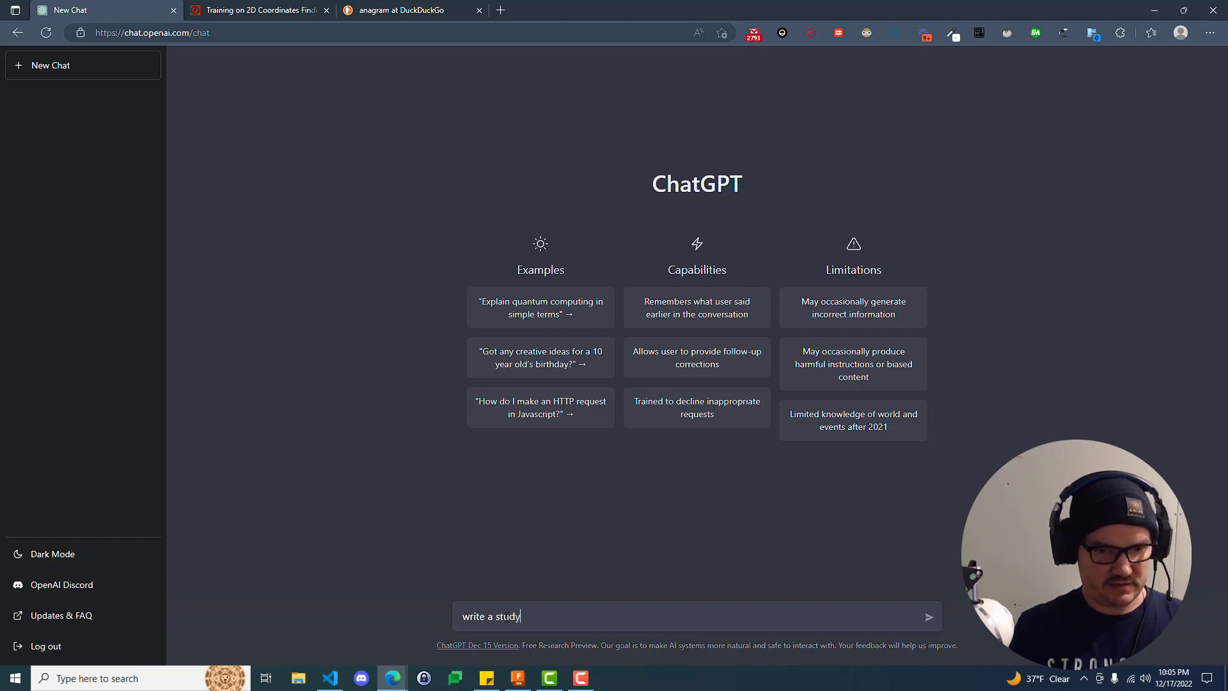
text( outline for learn)
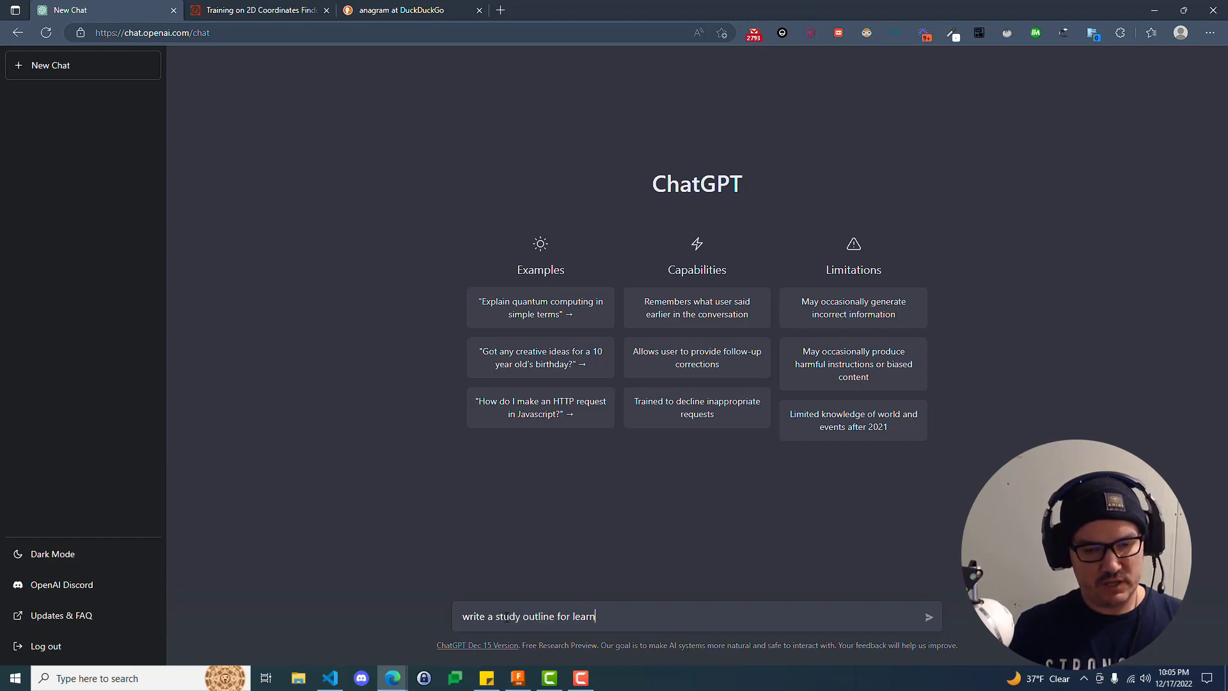
text(ing web components)
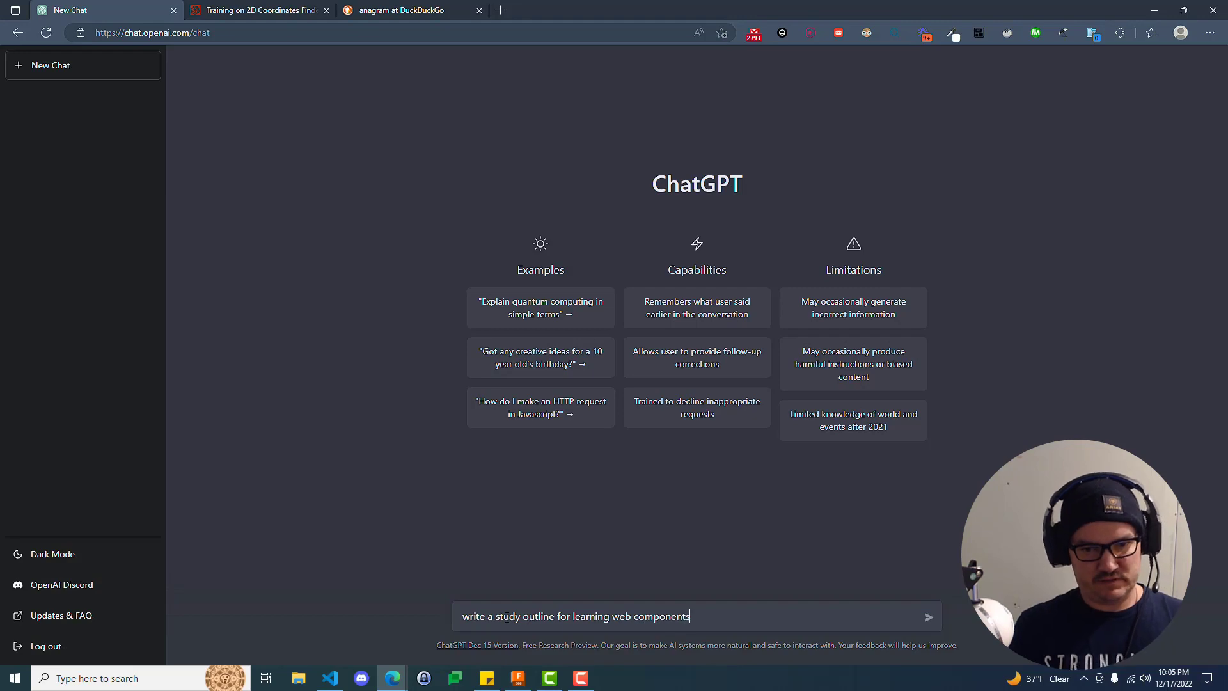
key(Return)
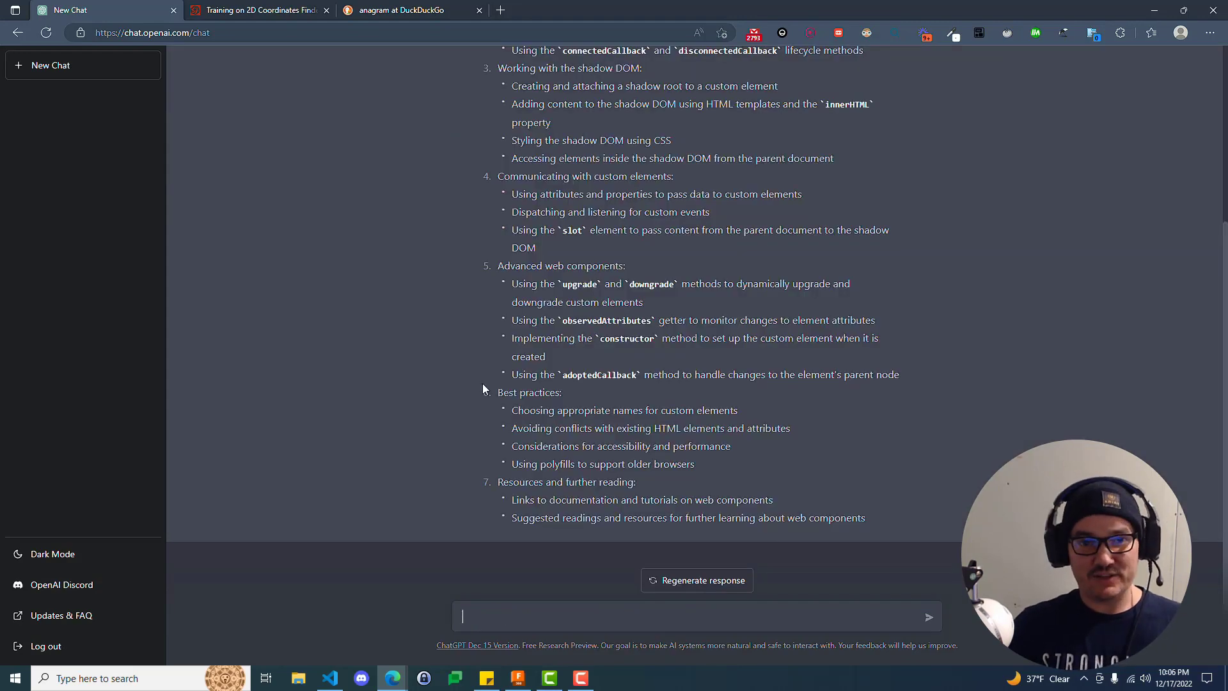
- Ask ChatGPT to define web components and their purpose in a simple, easy way
scroll(483, 383, up, 5)
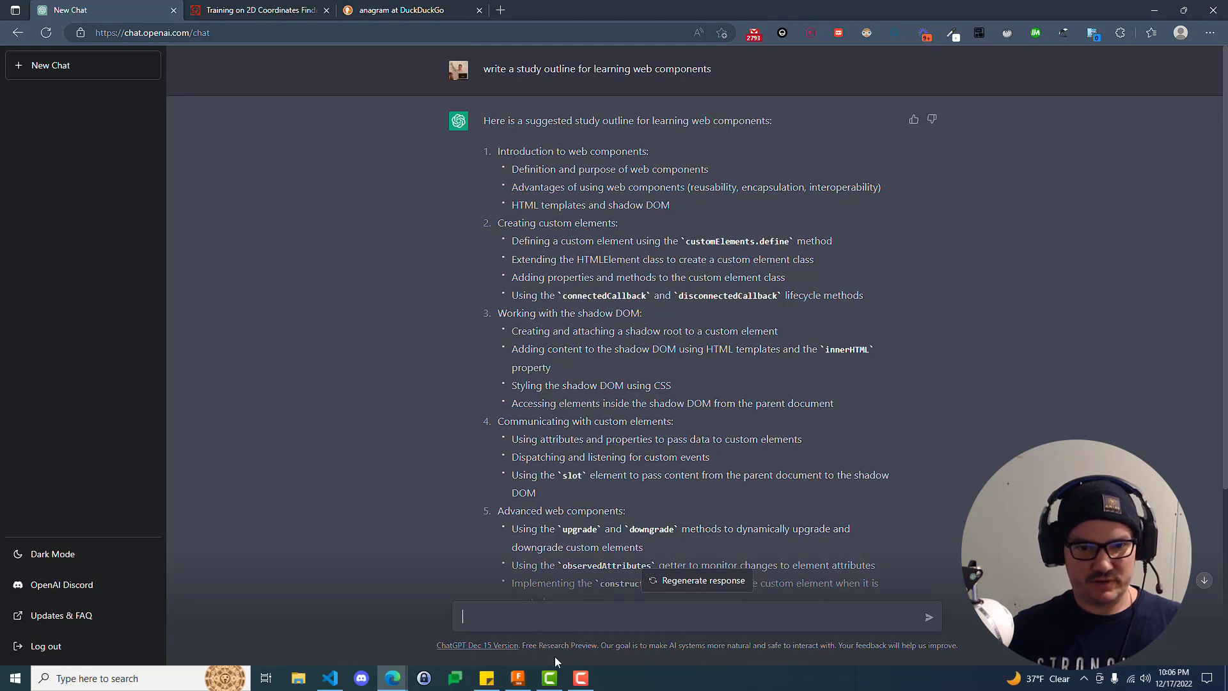
text(define )
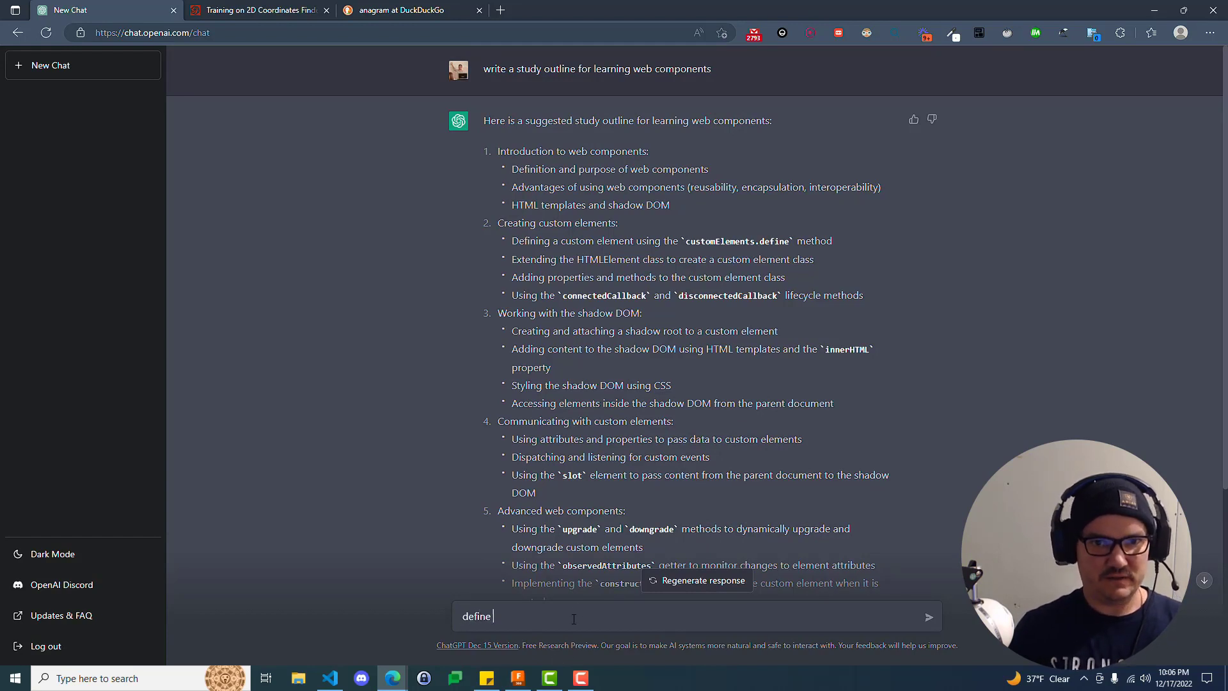
text(and give th)
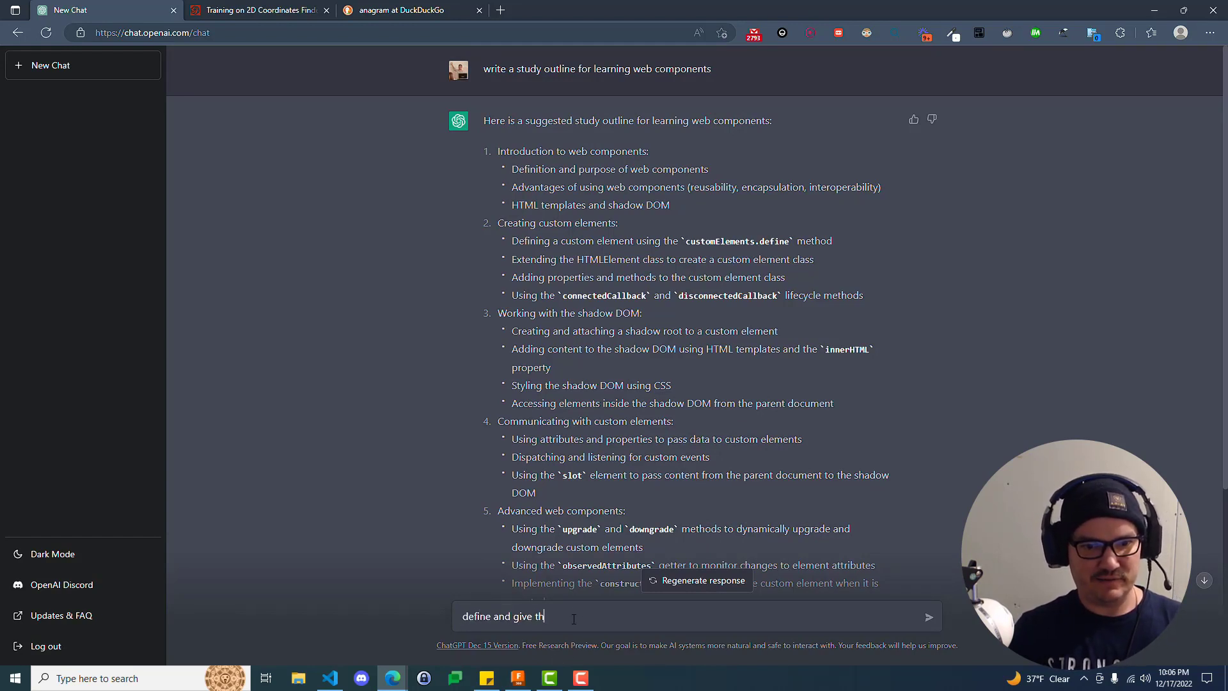
text(e purpose of web comp)
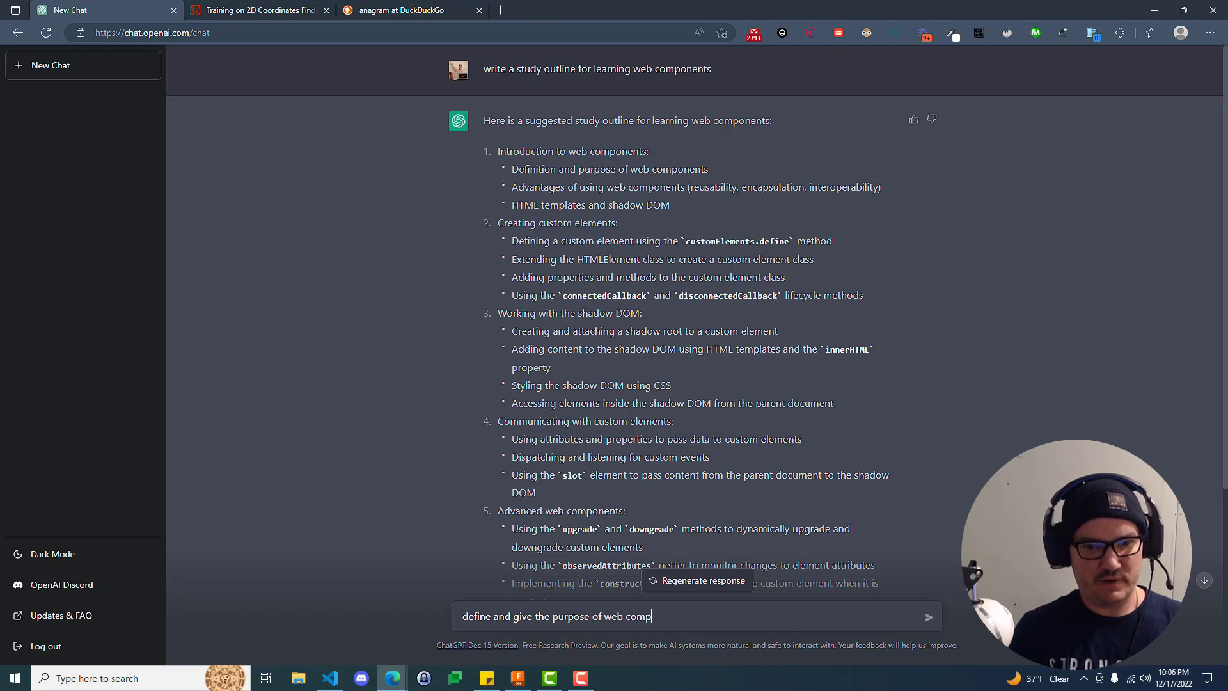
text(onents in)
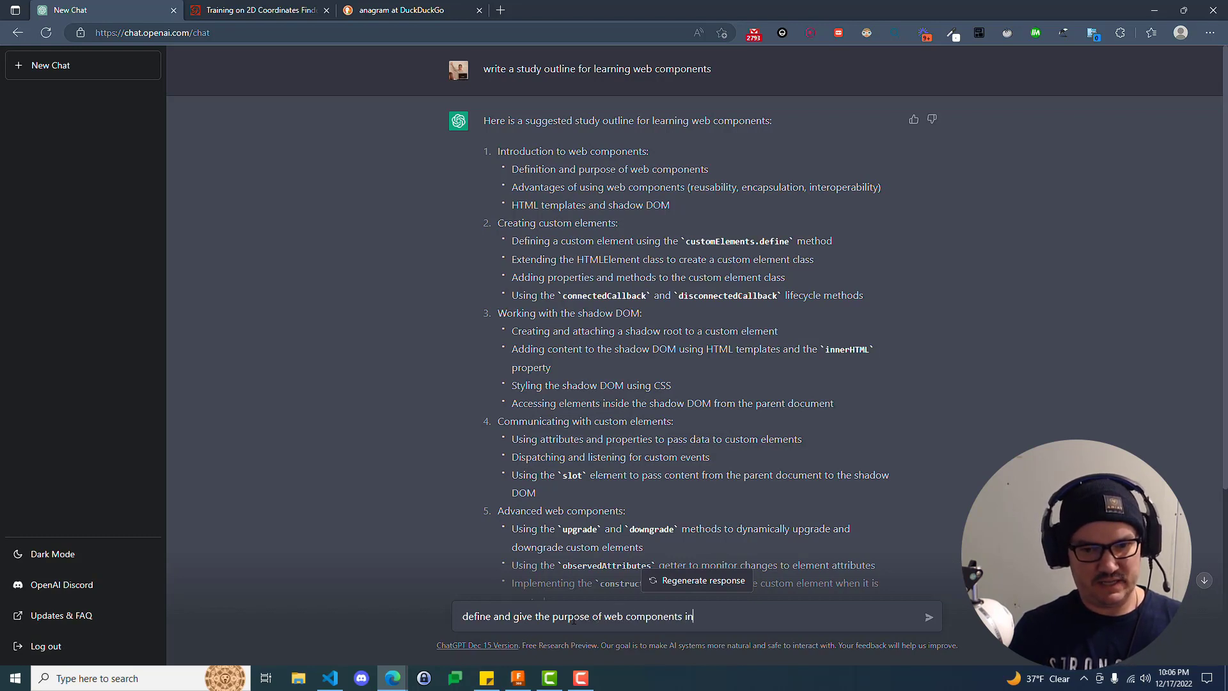
text( a simple easy)
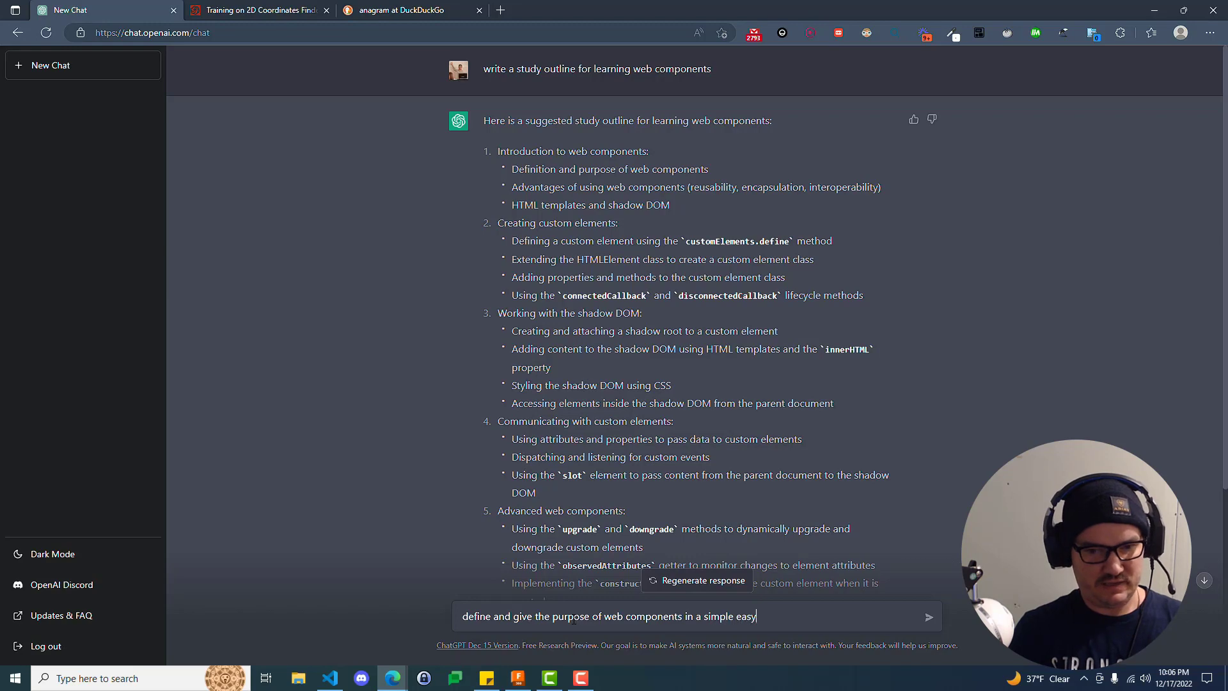
text( way to understand)
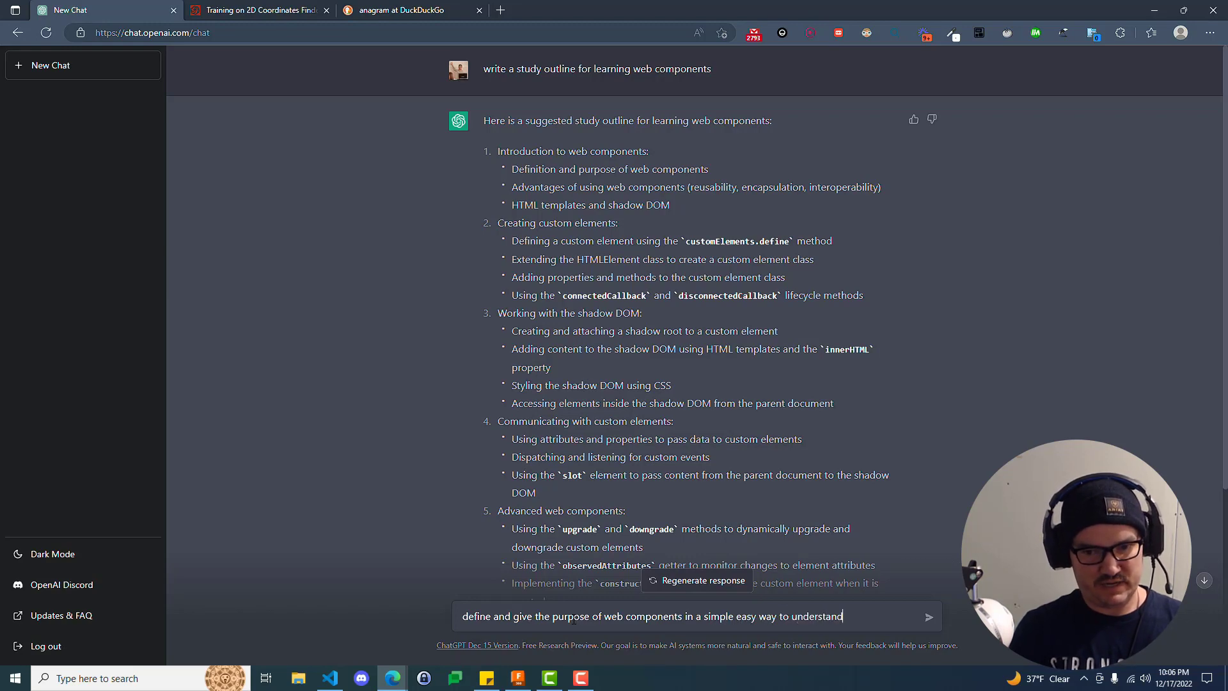
text( please)
key(Return)
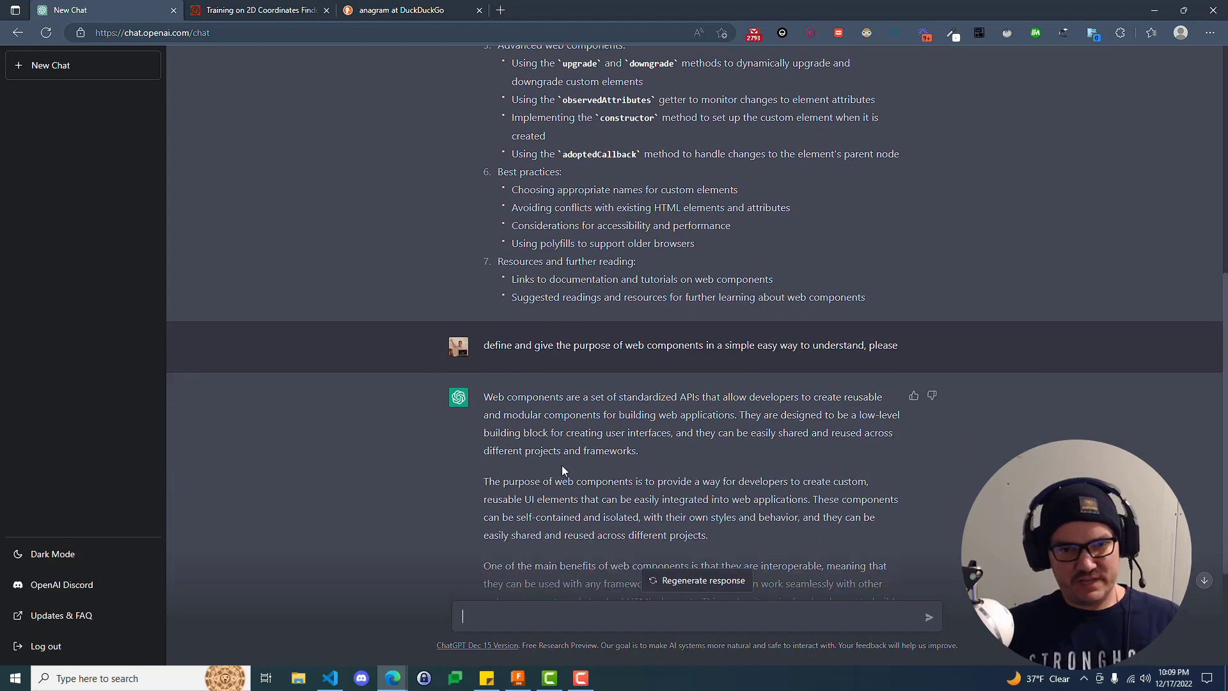
- Highlight the outline's definition-and-purpose and advantages-of-web-components items
scroll(562, 470, up, 7)
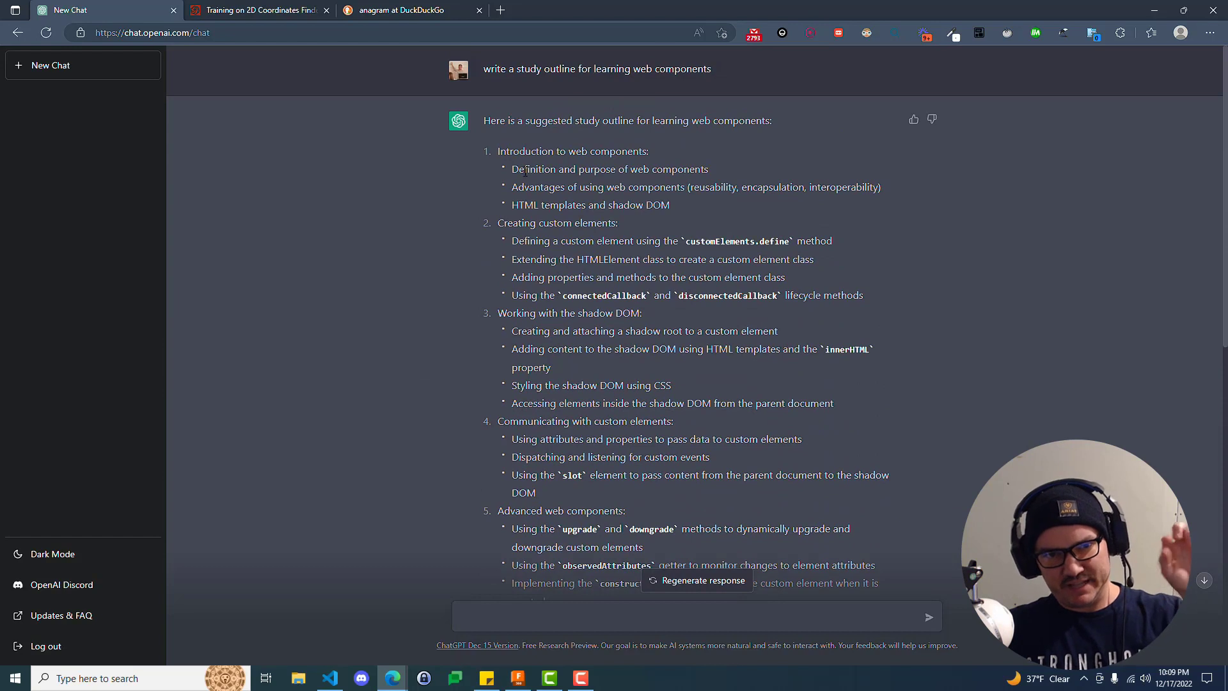
drag(512, 169, 705, 170)
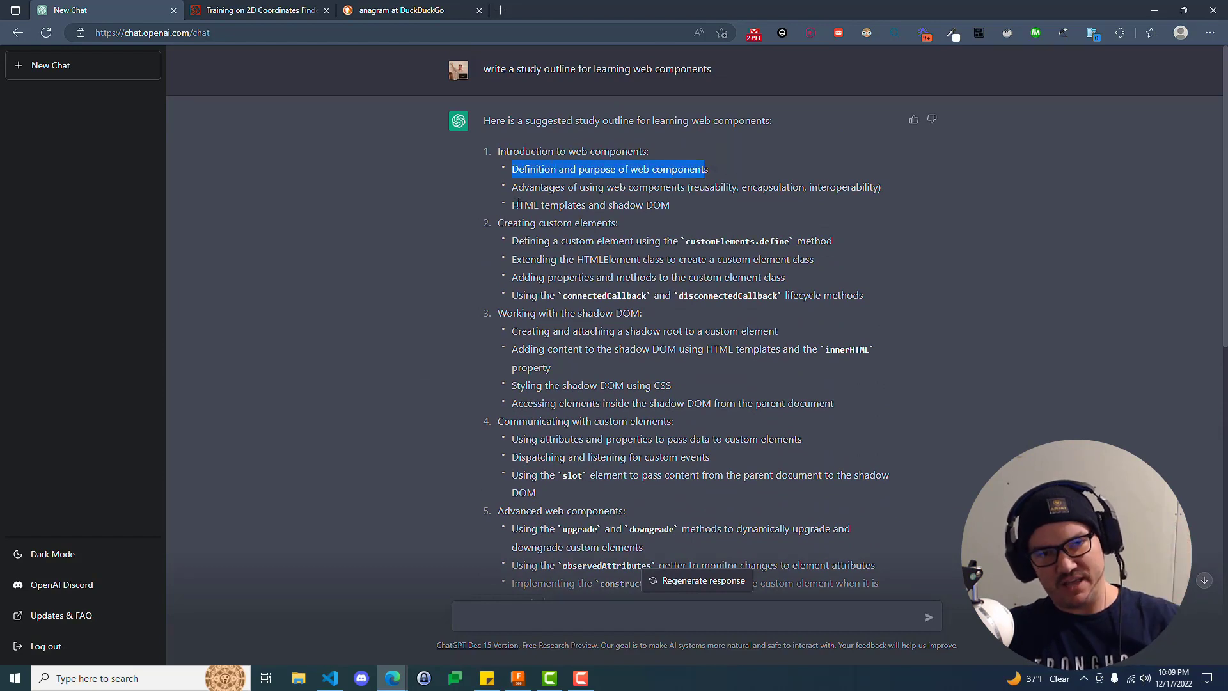
drag(517, 191, 850, 185)
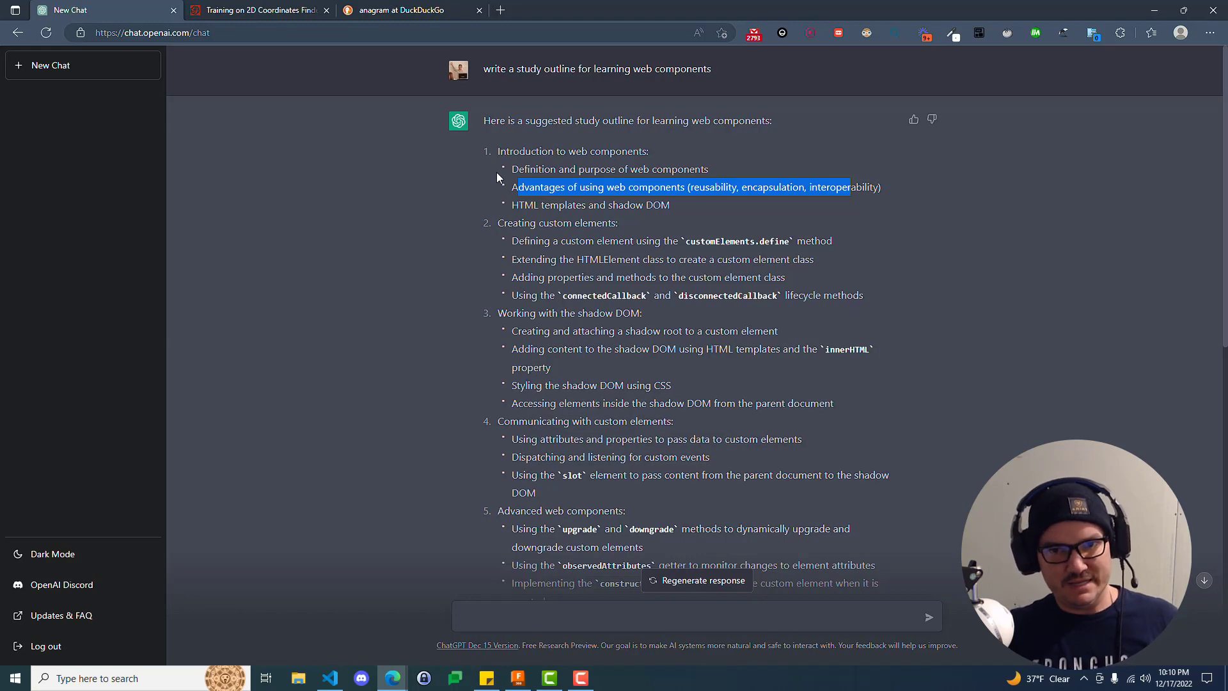
- Clear the selection and scroll past the definition answer to the 'Hello World!' message-component example
click(516, 289)
scroll(517, 289, down, 3)
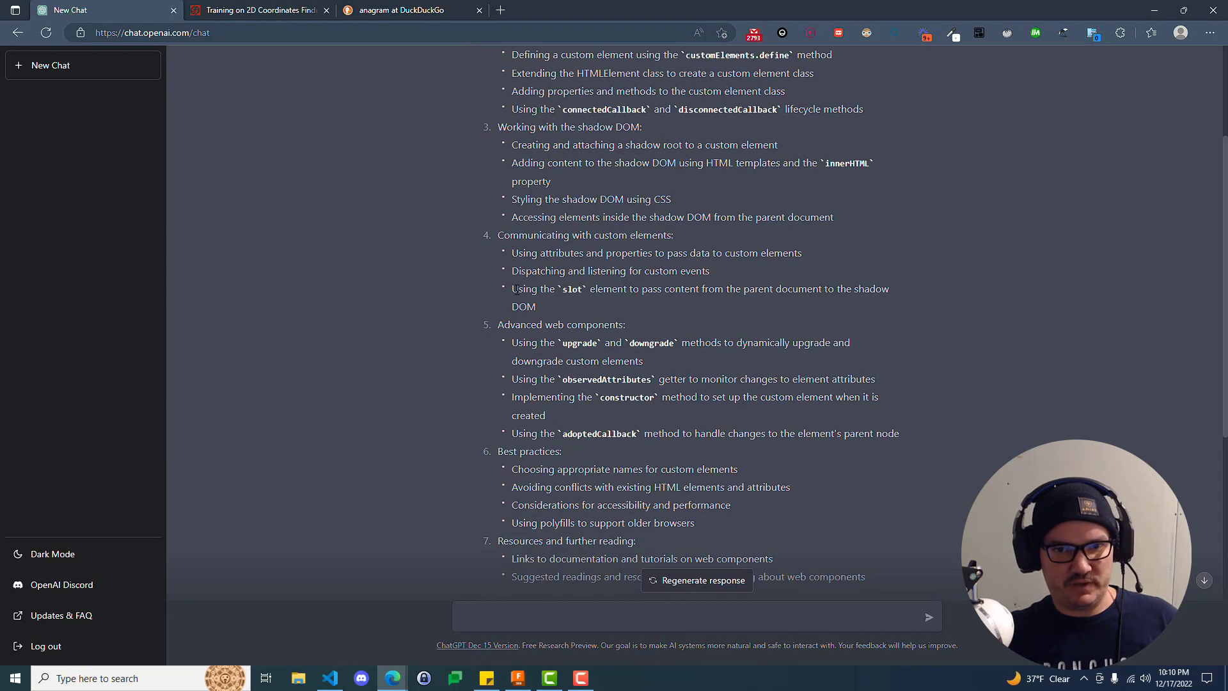
scroll(516, 290, down, 7)
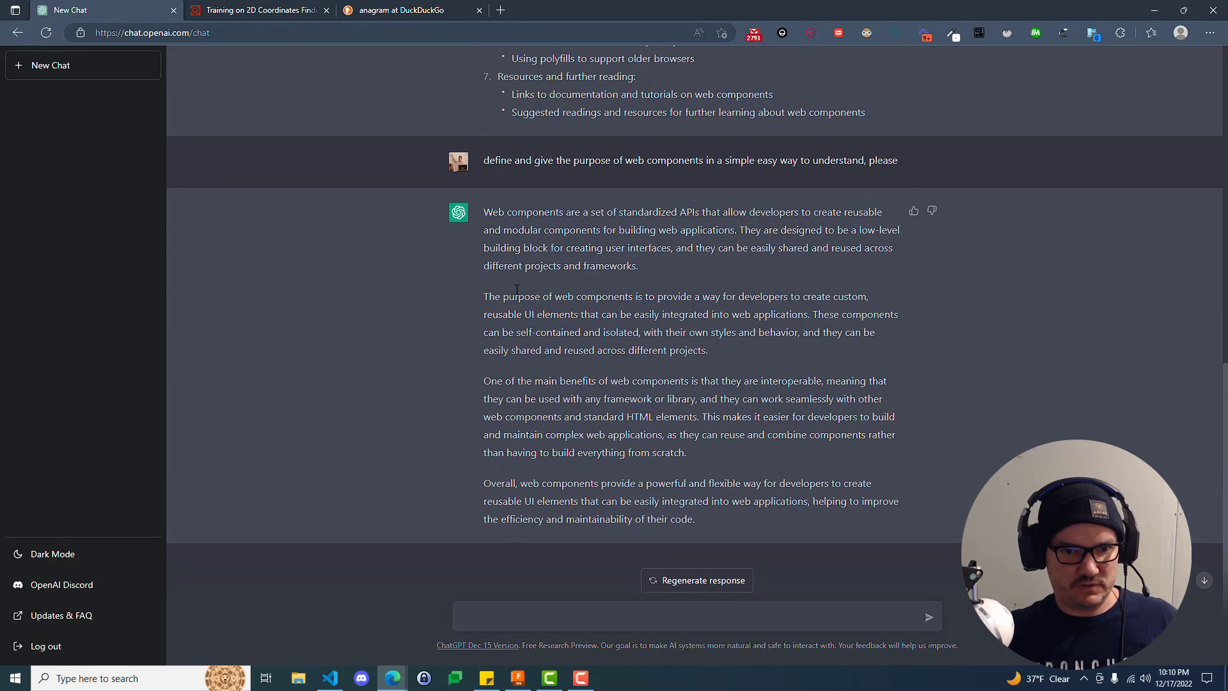